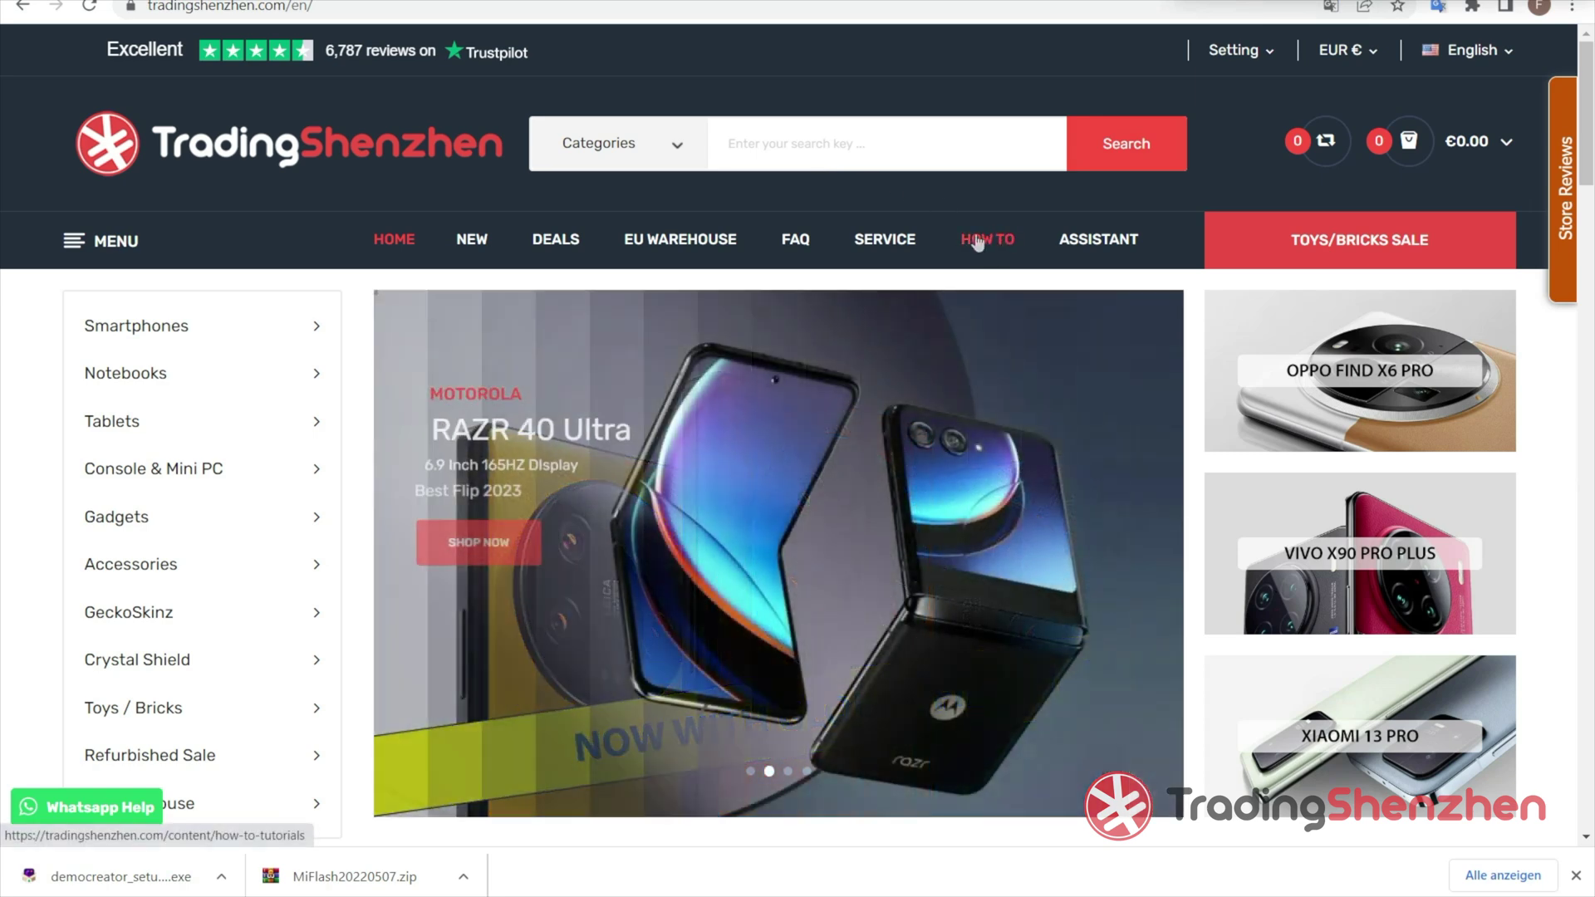
Step: Open the TradingShenzhen How-To Tutorials page and scroll to the General tutorials grid
left_click(979, 241)
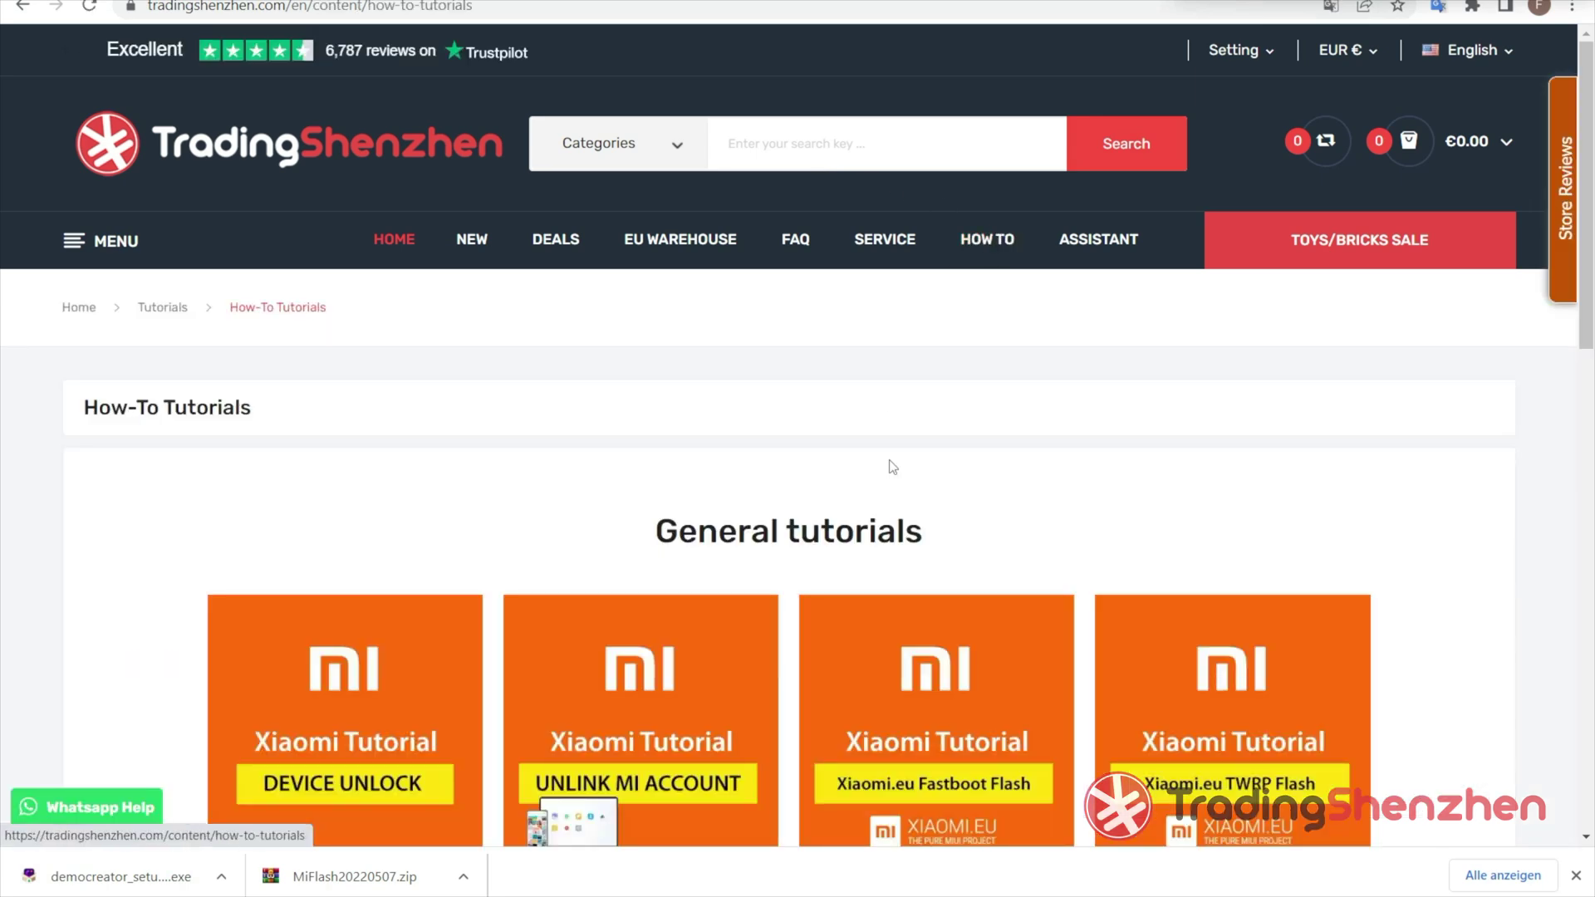
scroll(889, 466, "down", 1)
scroll(893, 467, "down", 1)
scroll(953, 403, "up", 2)
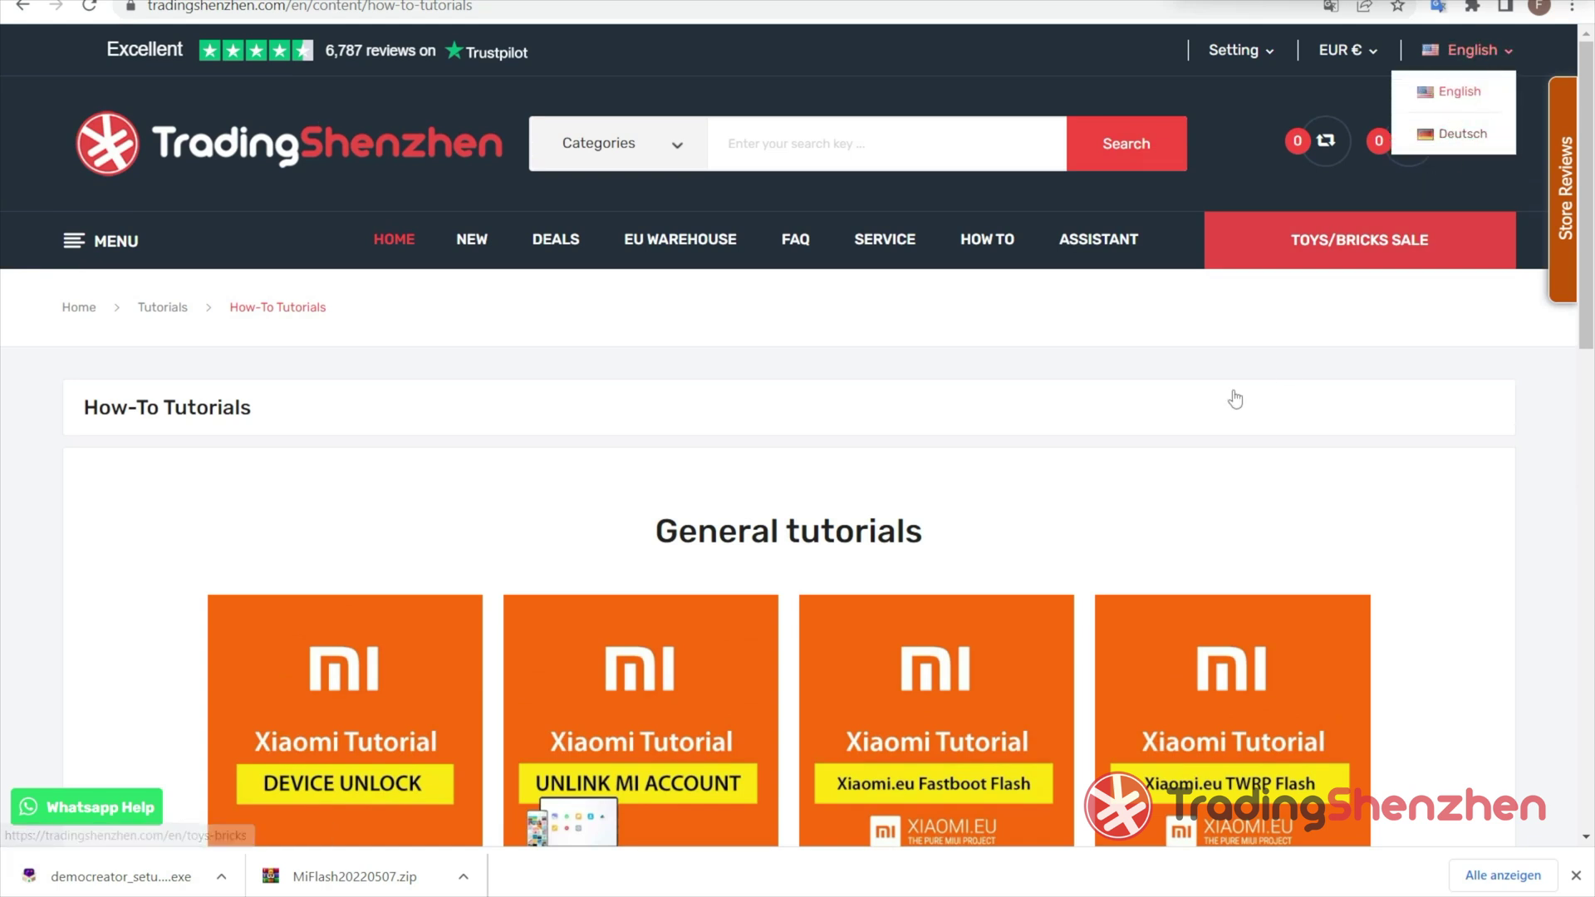
scroll(1153, 408, "down", 5)
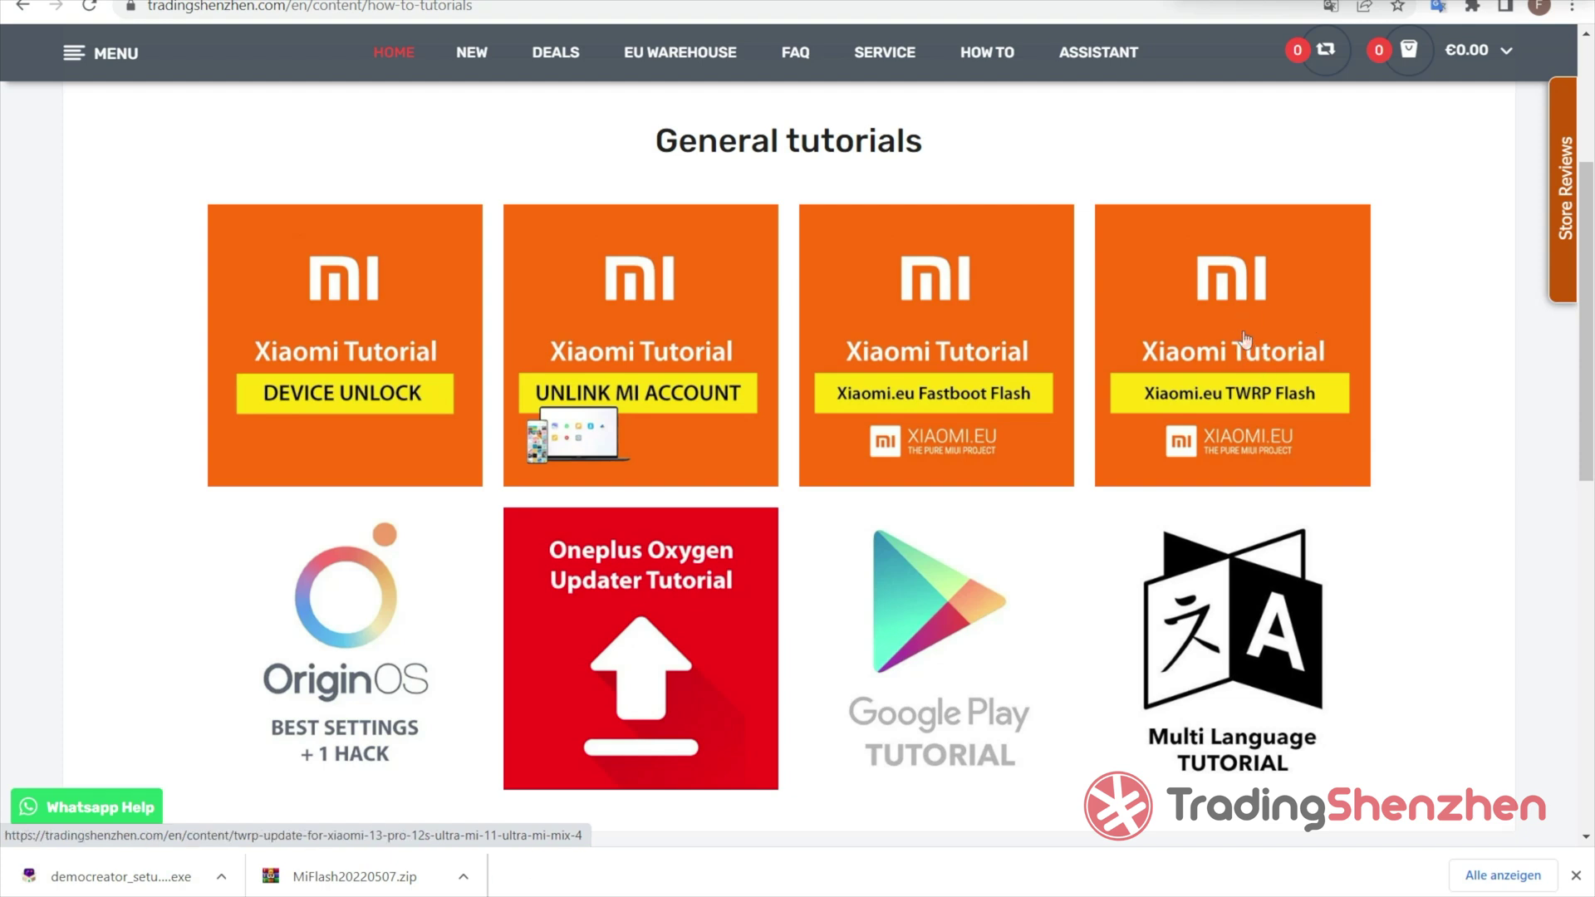
Step: Open the Xiaomi Device Unlock tutorial and scroll down to its embedded unlock video
left_click(372, 344)
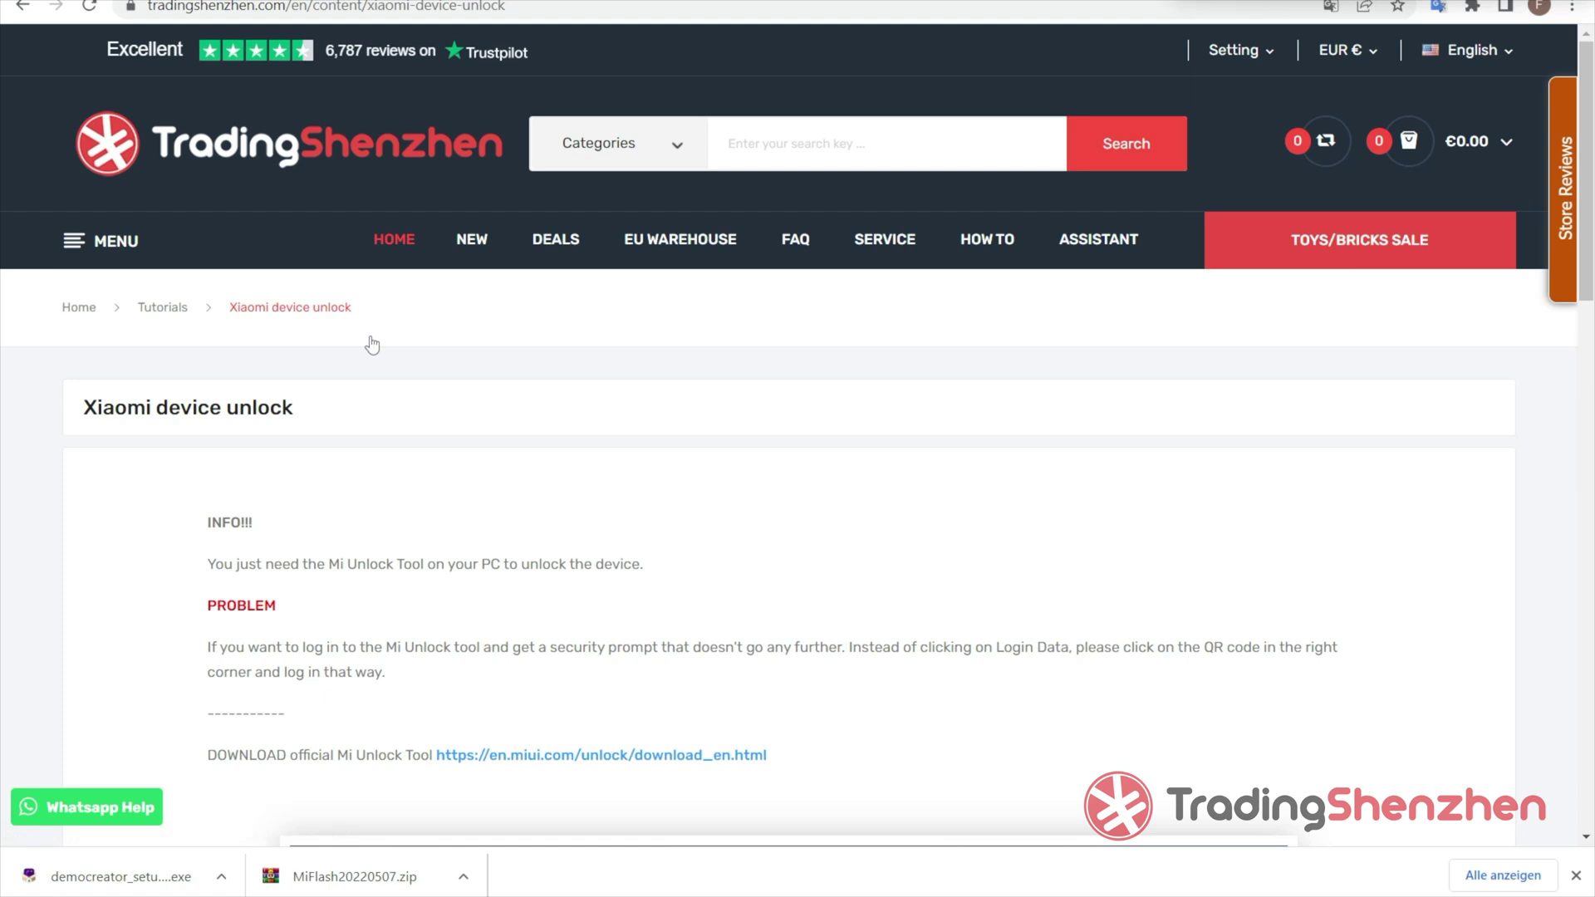
scroll(371, 345, "down", 5)
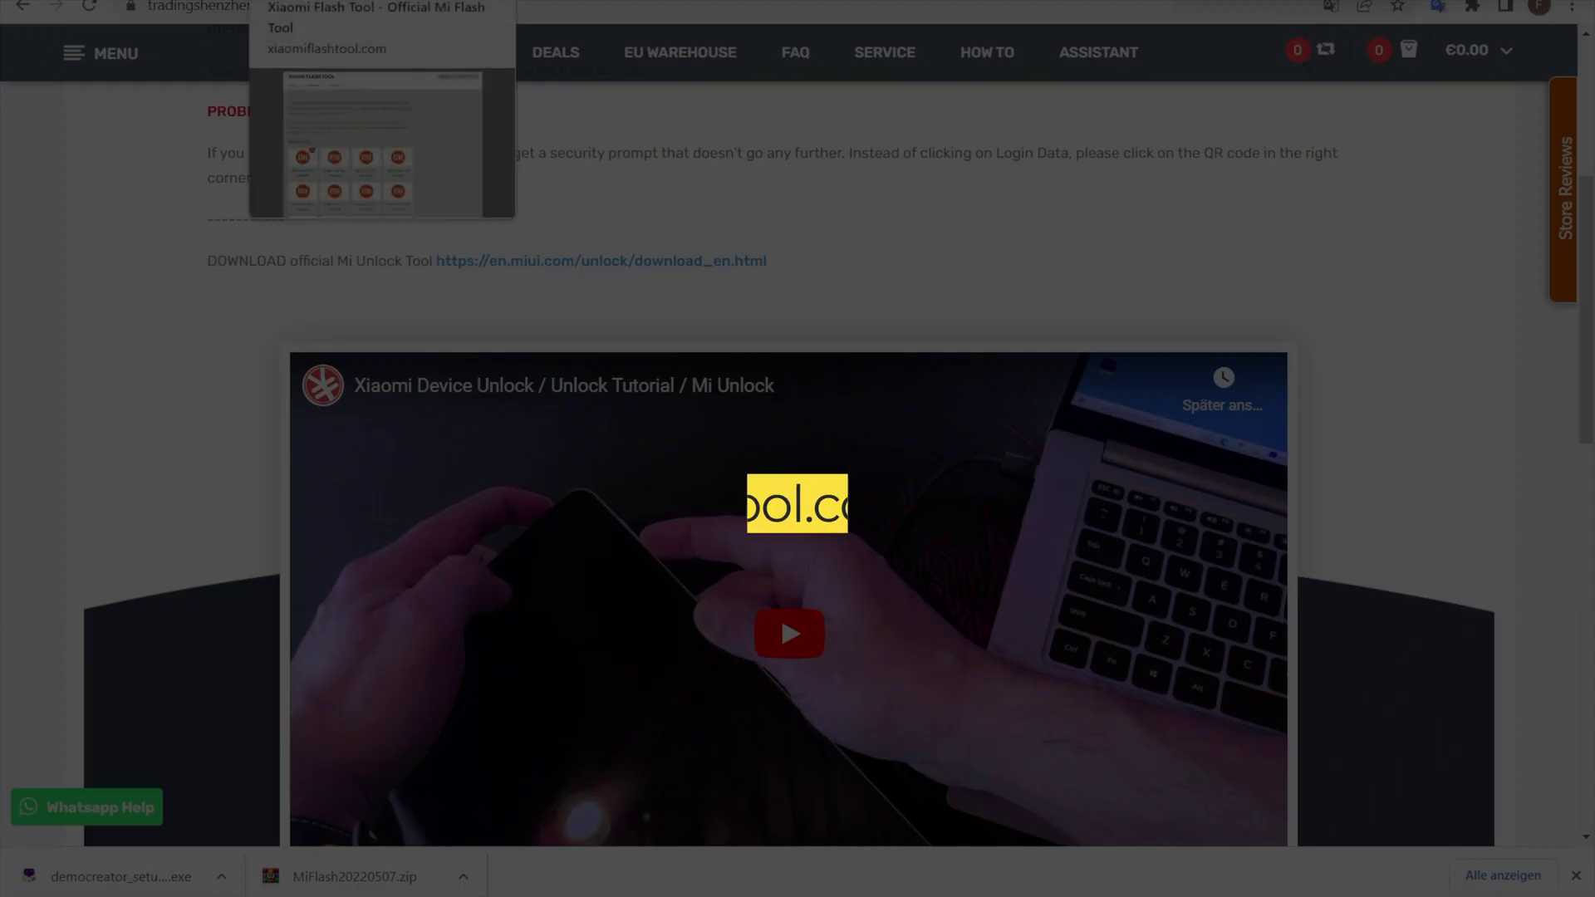
Step: Go from the xiaomiflashtool.com tab to xiaomifirmwareupdater.com via the address bar
left_click(370, 3)
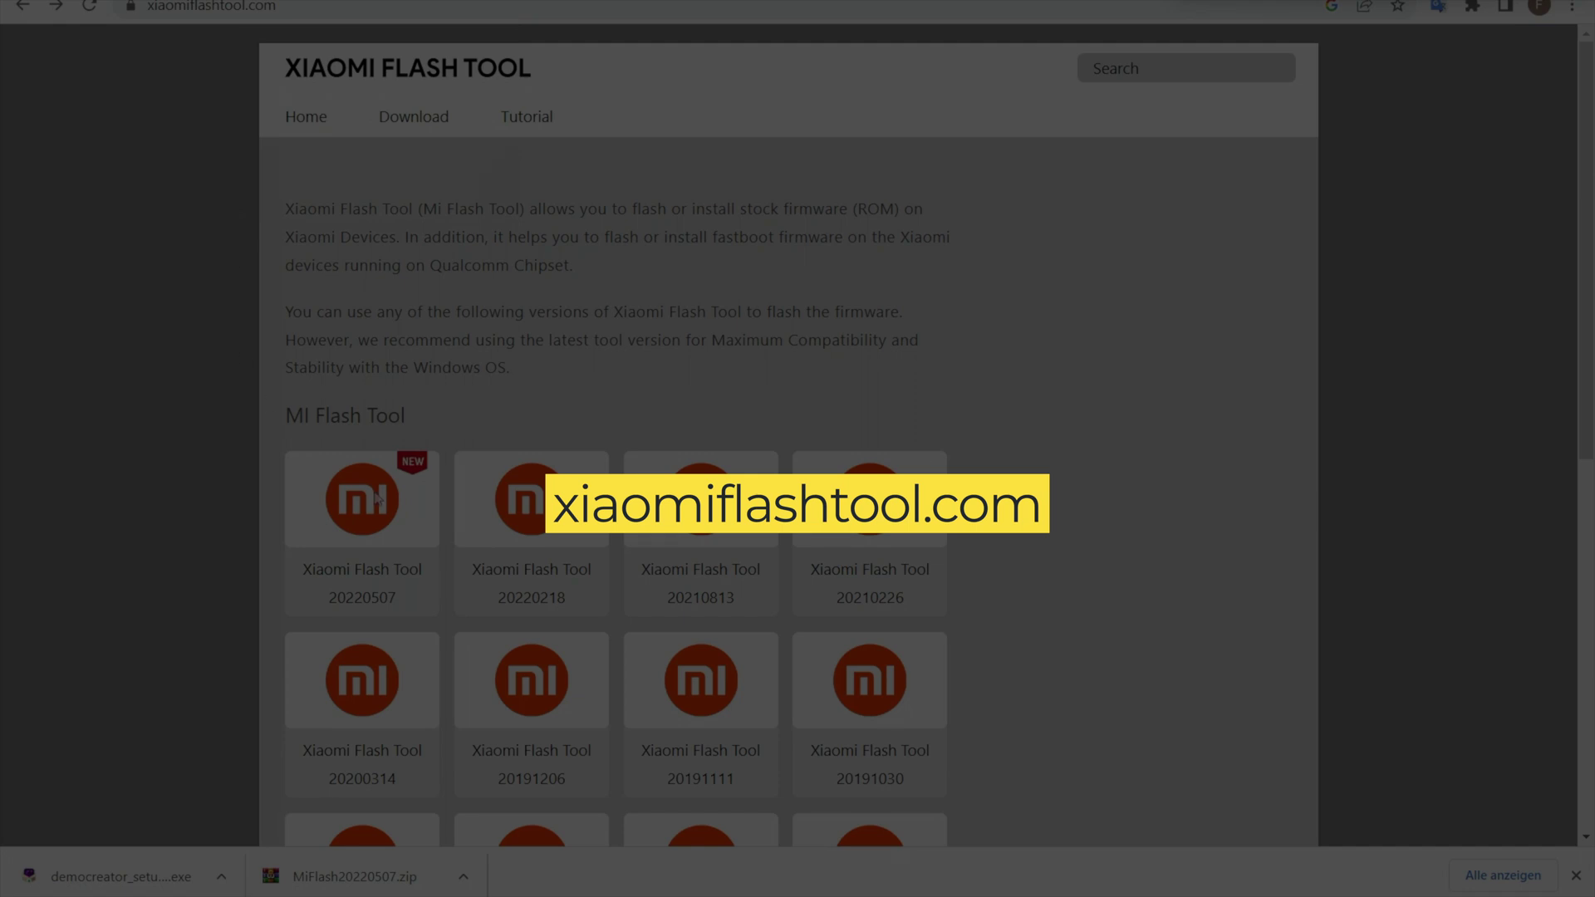
left_click(245, 18)
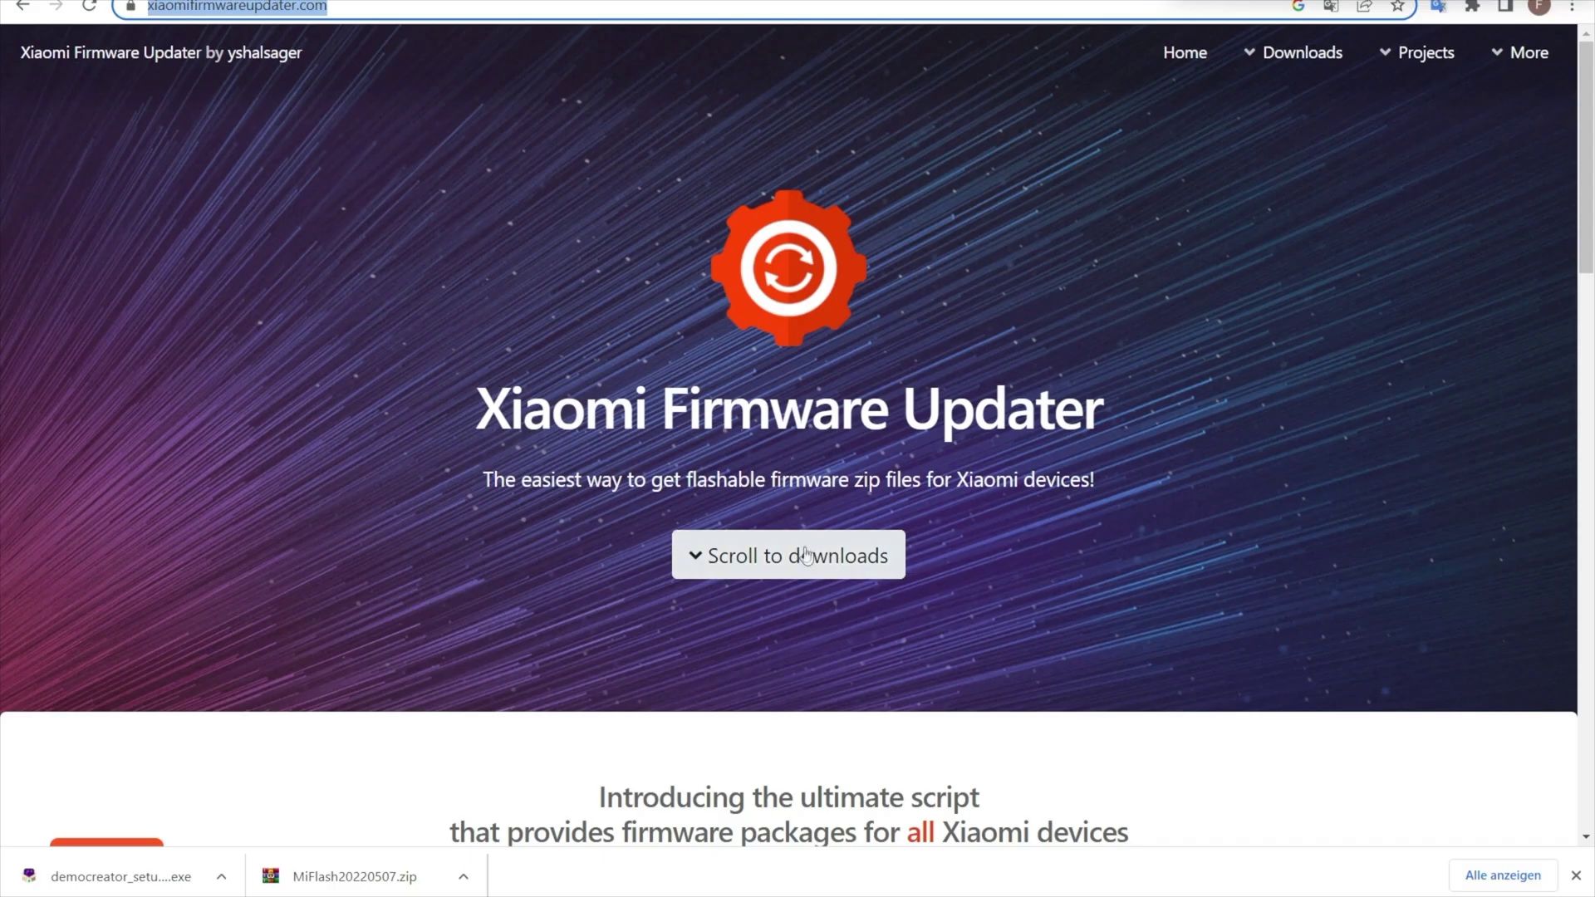
Step: In the downloads section, search 'xiaomi 13 u' and choose Xiaomi 13 Ultra (ishtar) as the device
left_click(806, 555)
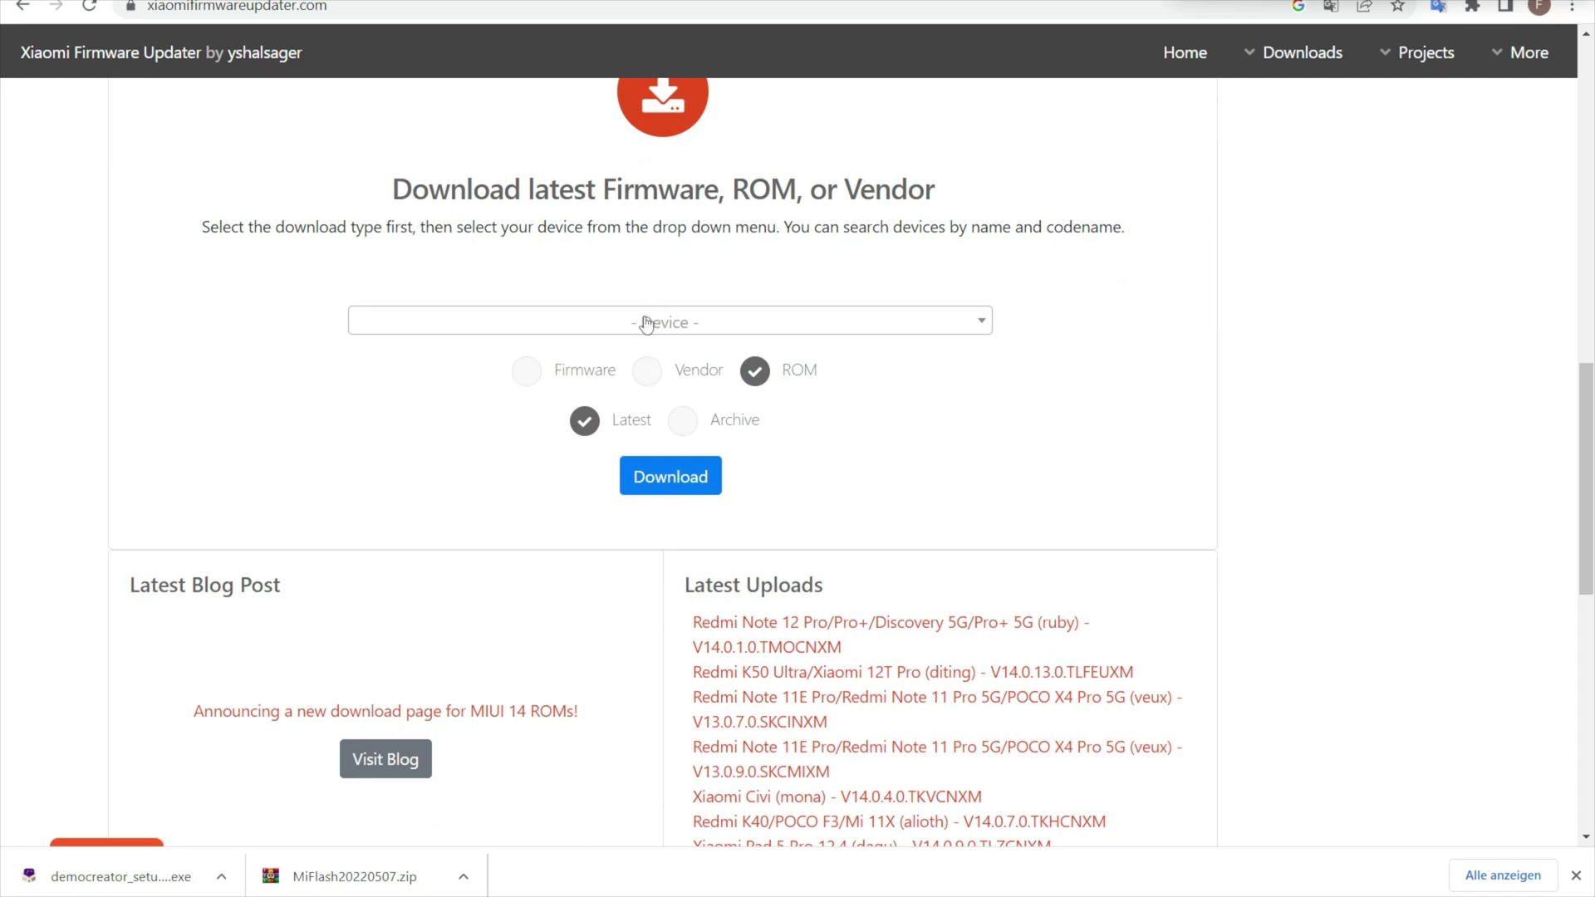
left_click(647, 323)
type("xiaomi 13 u")
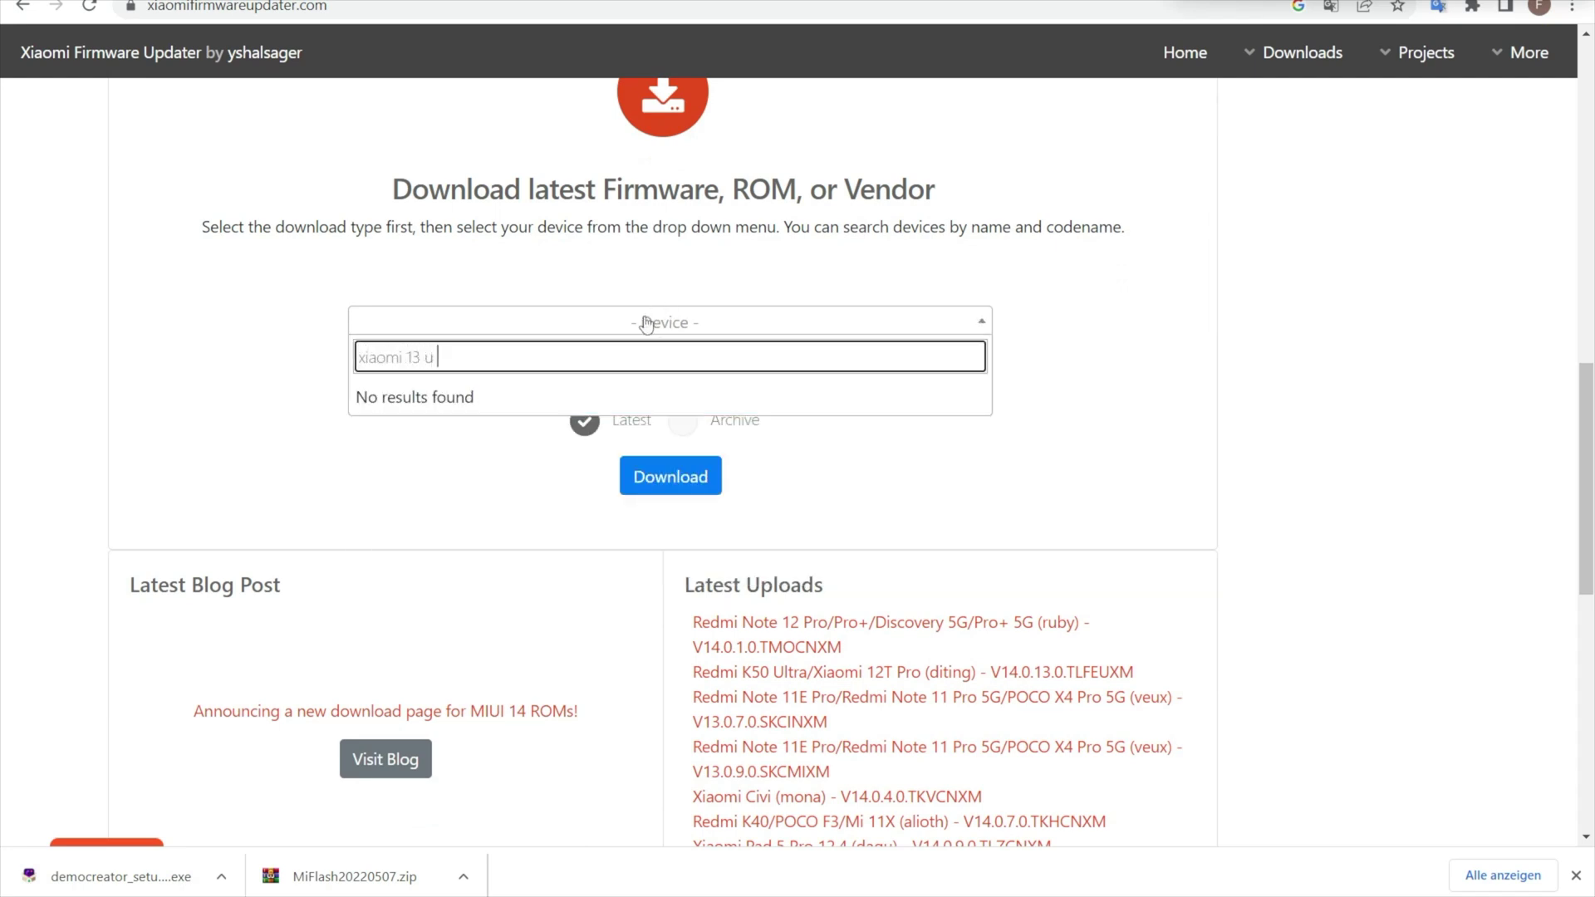
key("BackSpace")
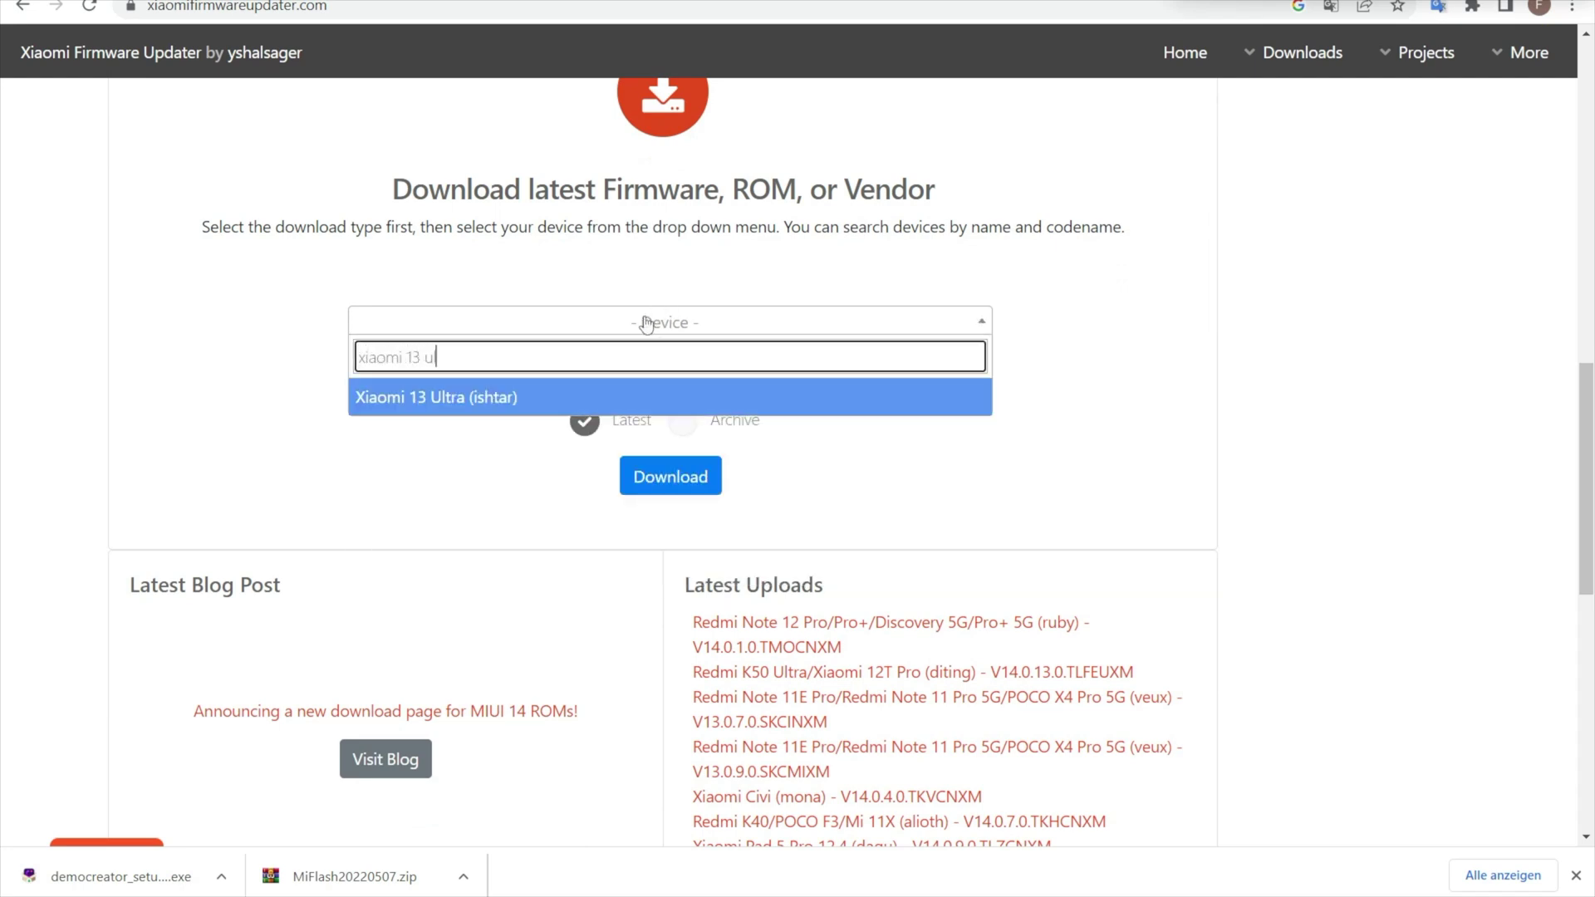
left_click(591, 404)
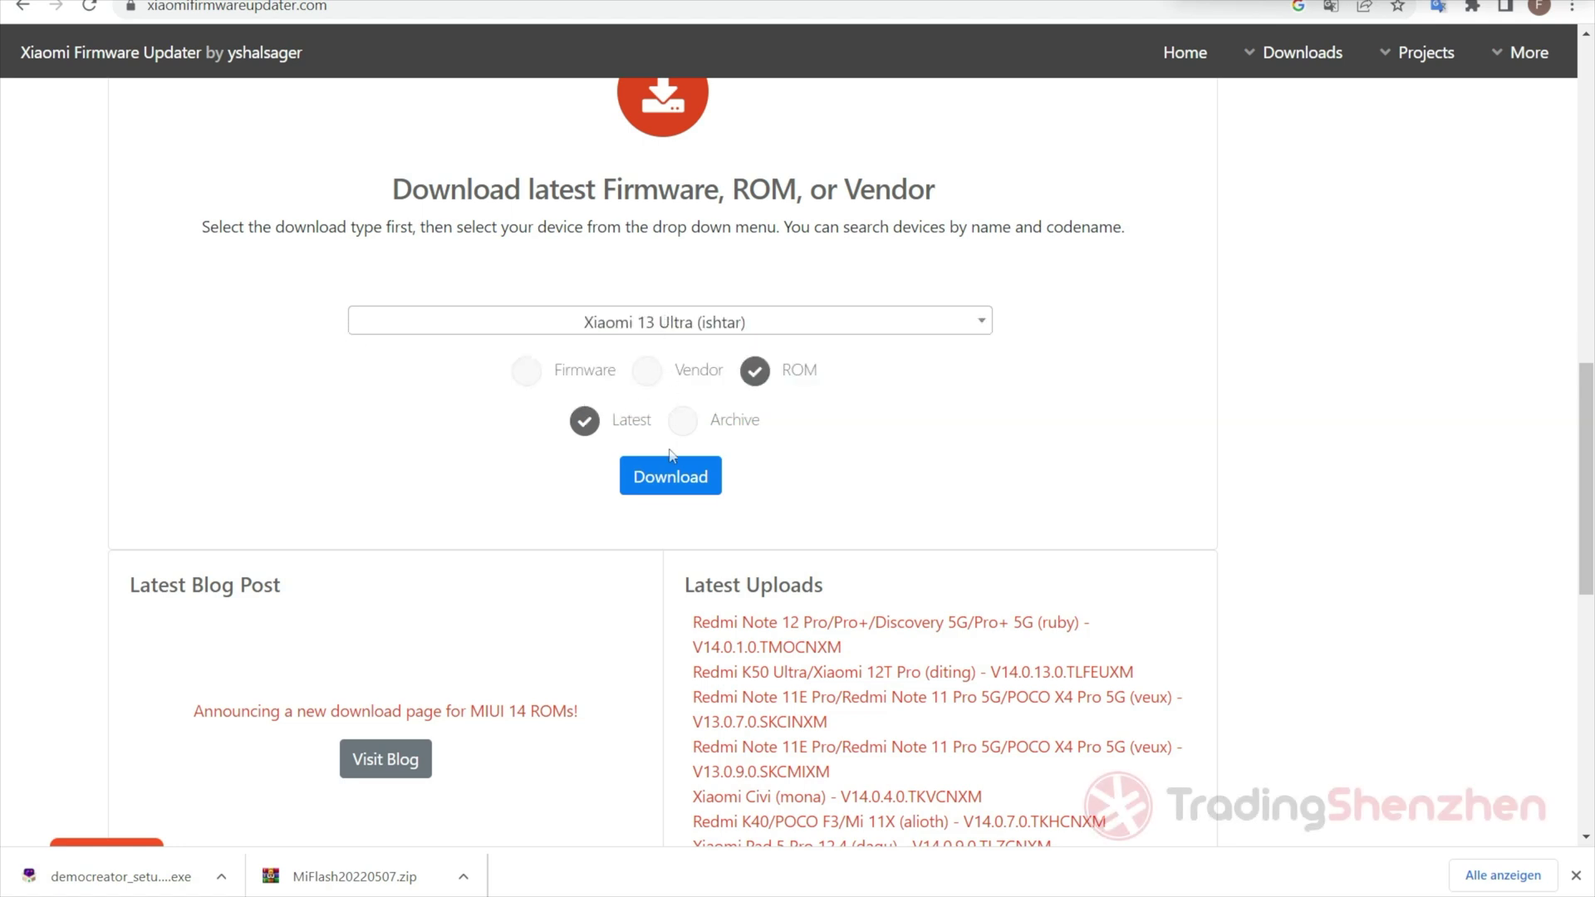
Step: Load the latest ishtar ROM downloads and scroll down to the ROM table
left_click(671, 478)
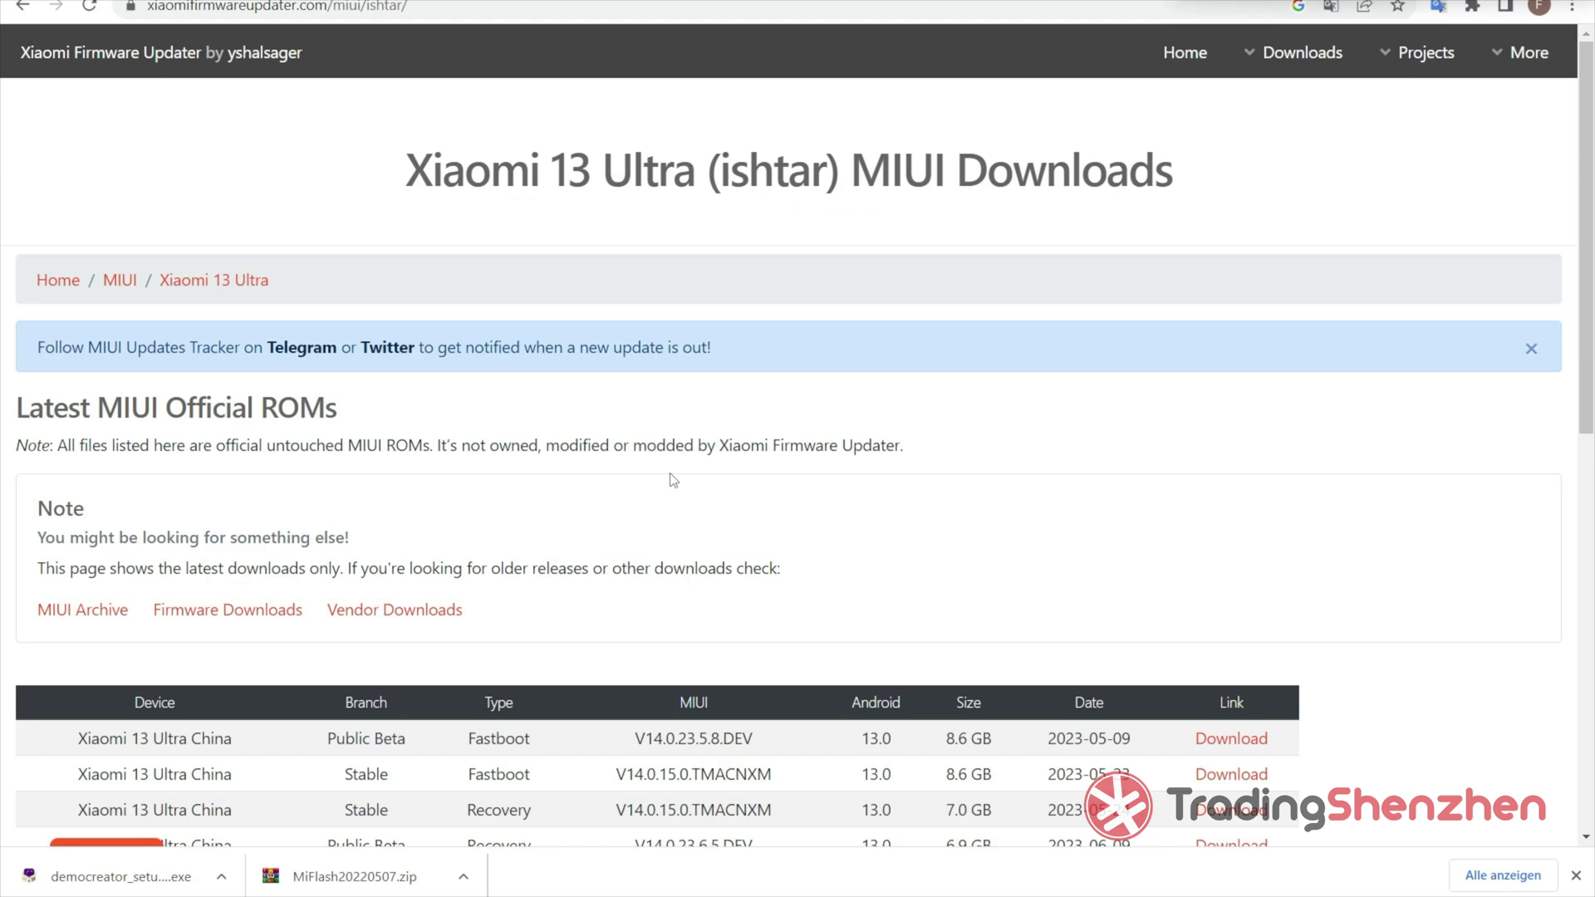
scroll(678, 480, "down", 3)
scroll(679, 480, "down", 3)
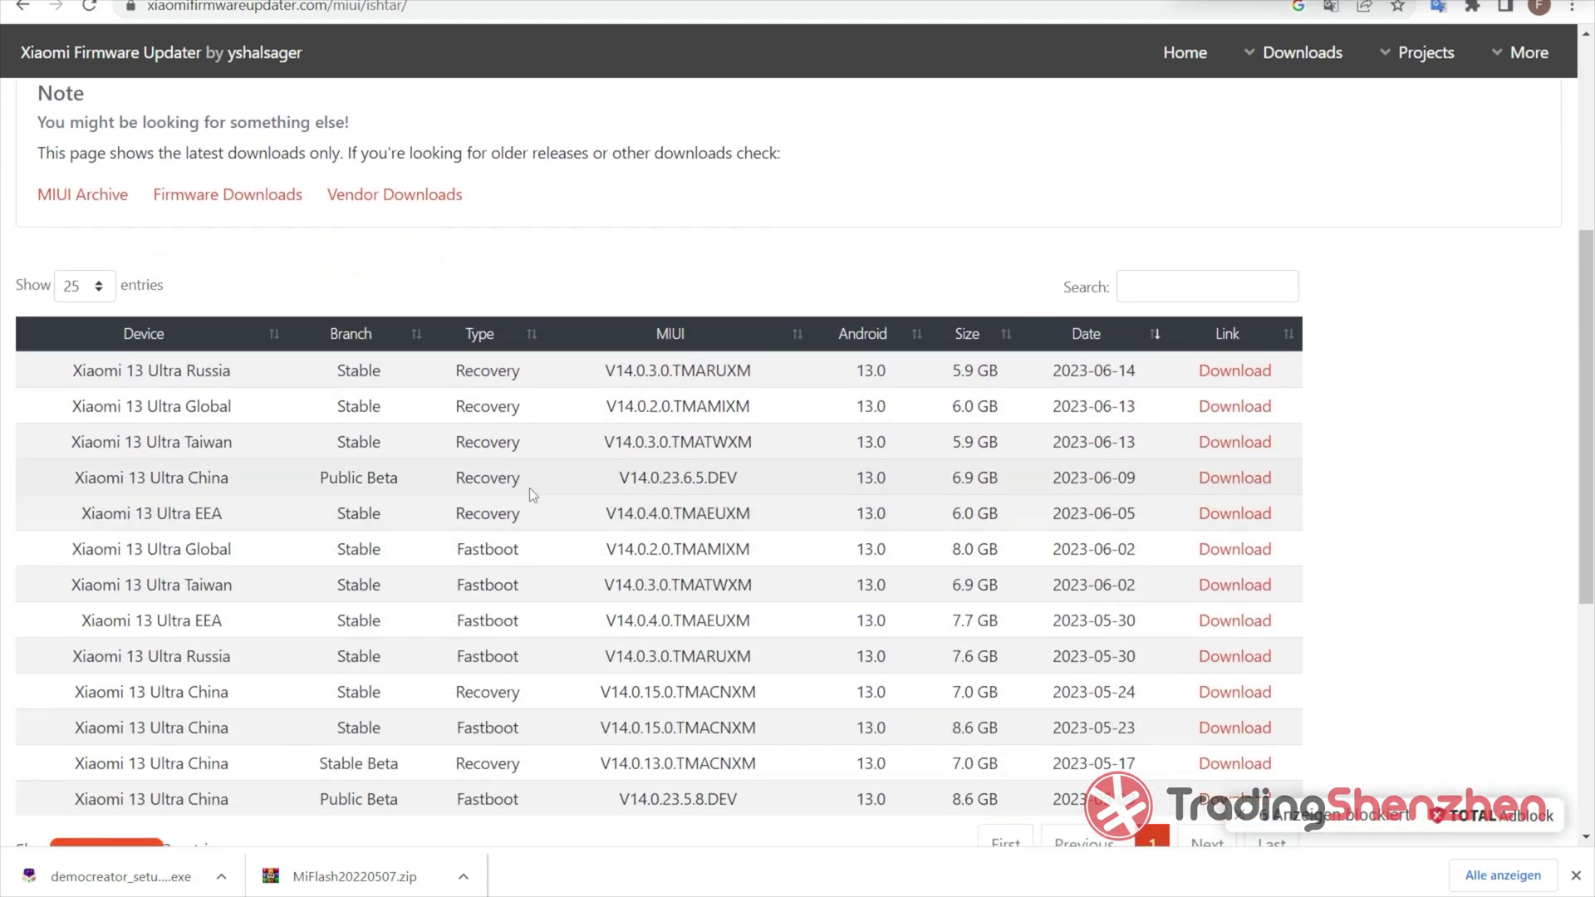
Step: Highlight the Global Recovery and Global Fastboot V14.0.2.0.TMAMIXM rows and their Type entries
triple_click(135, 407)
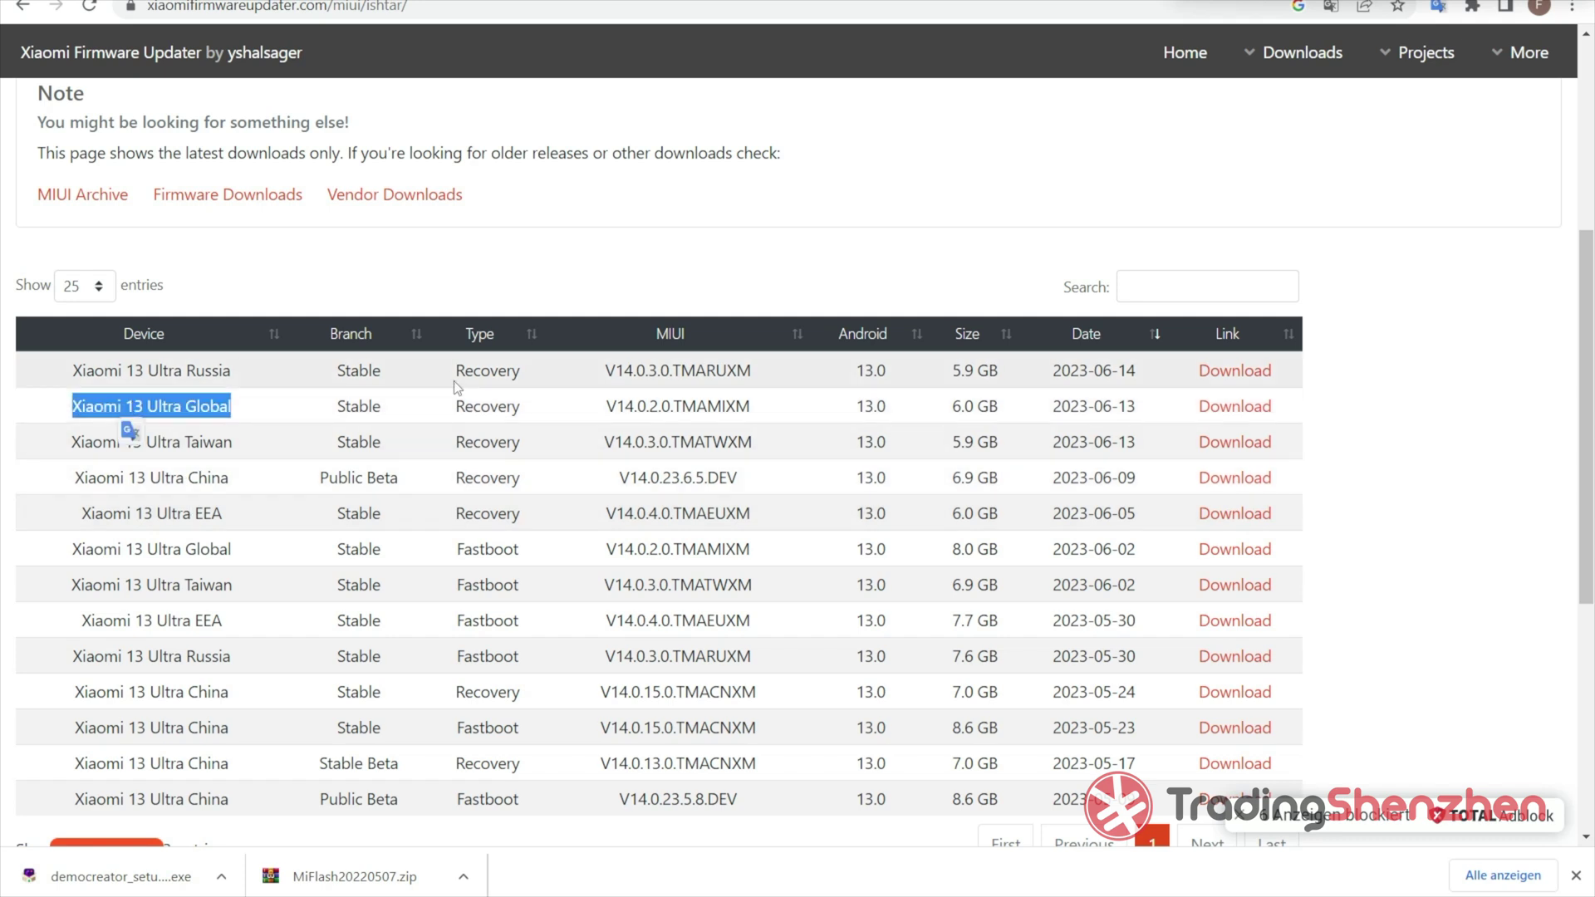
double_click(493, 406)
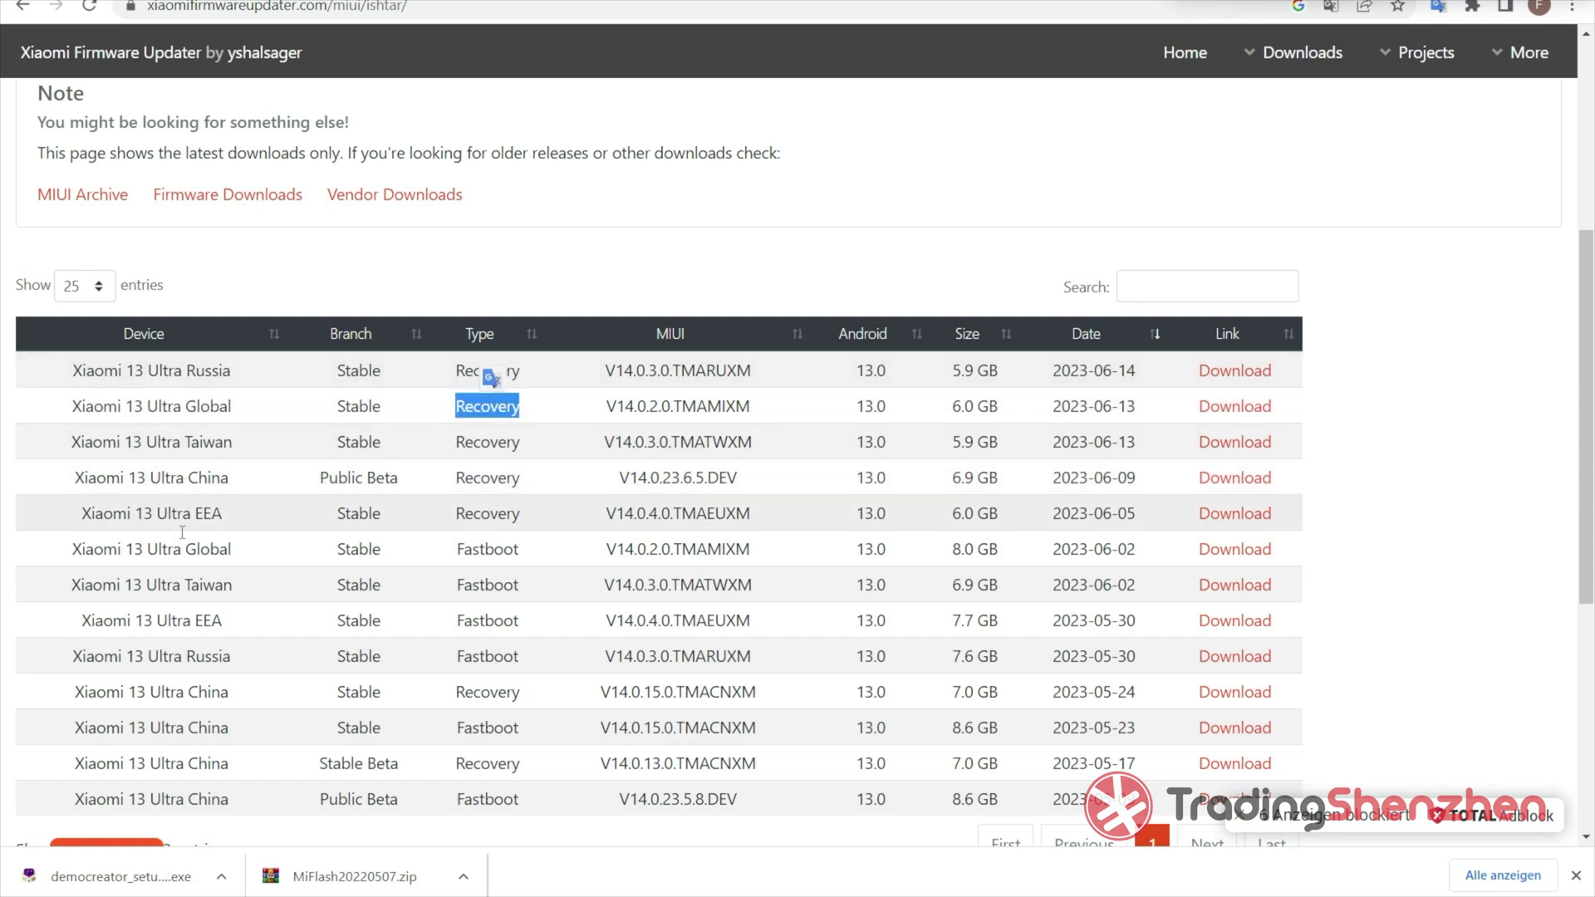
triple_click(116, 551)
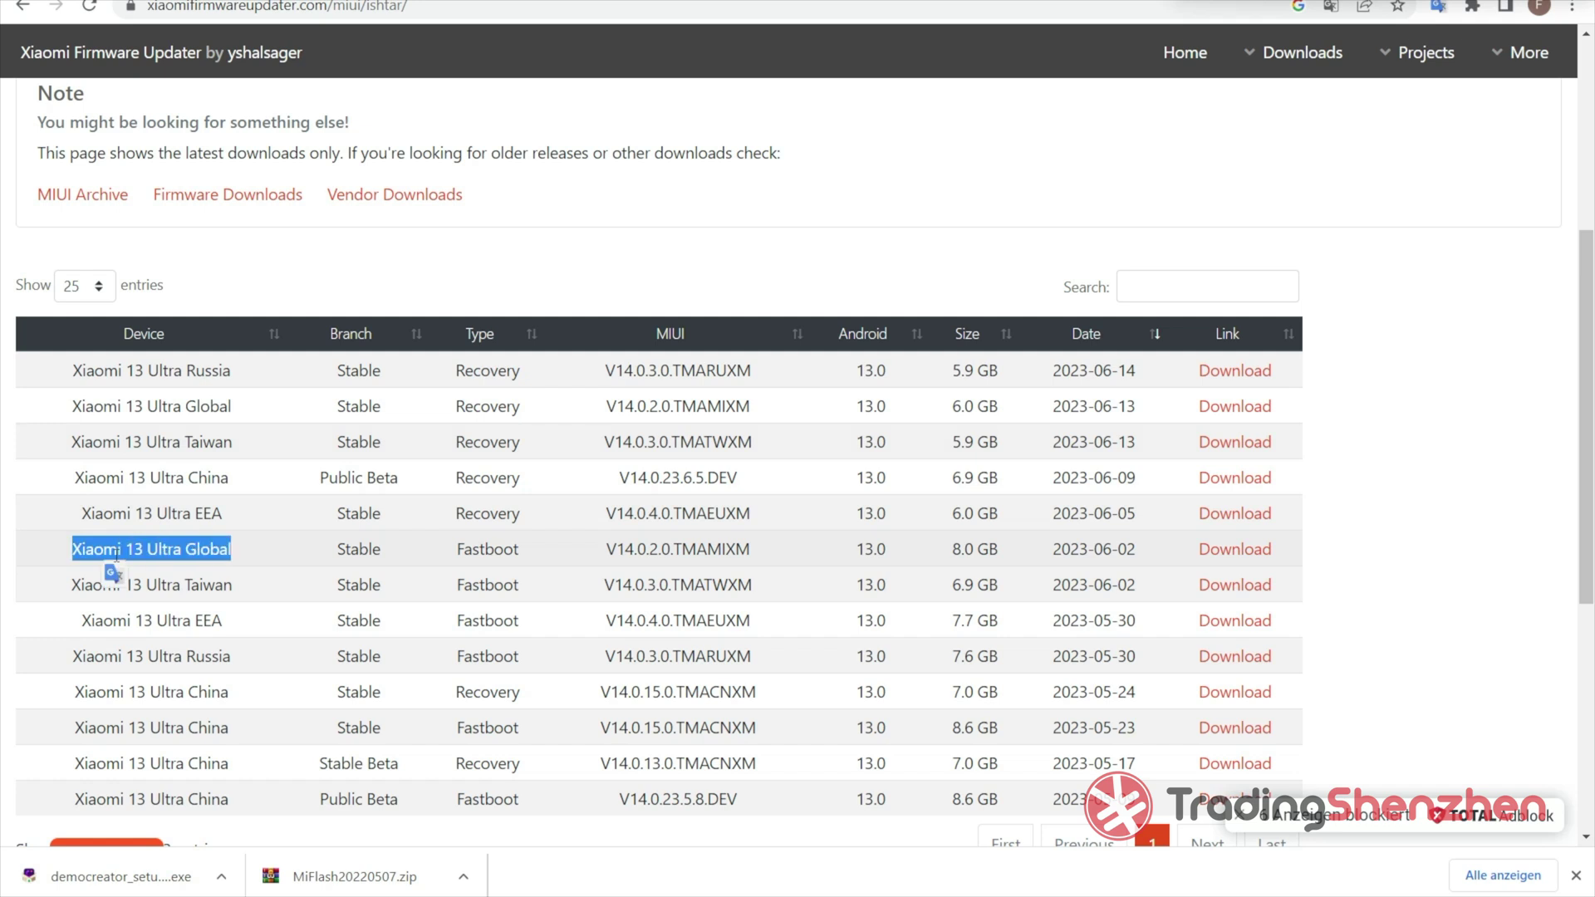
double_click(499, 548)
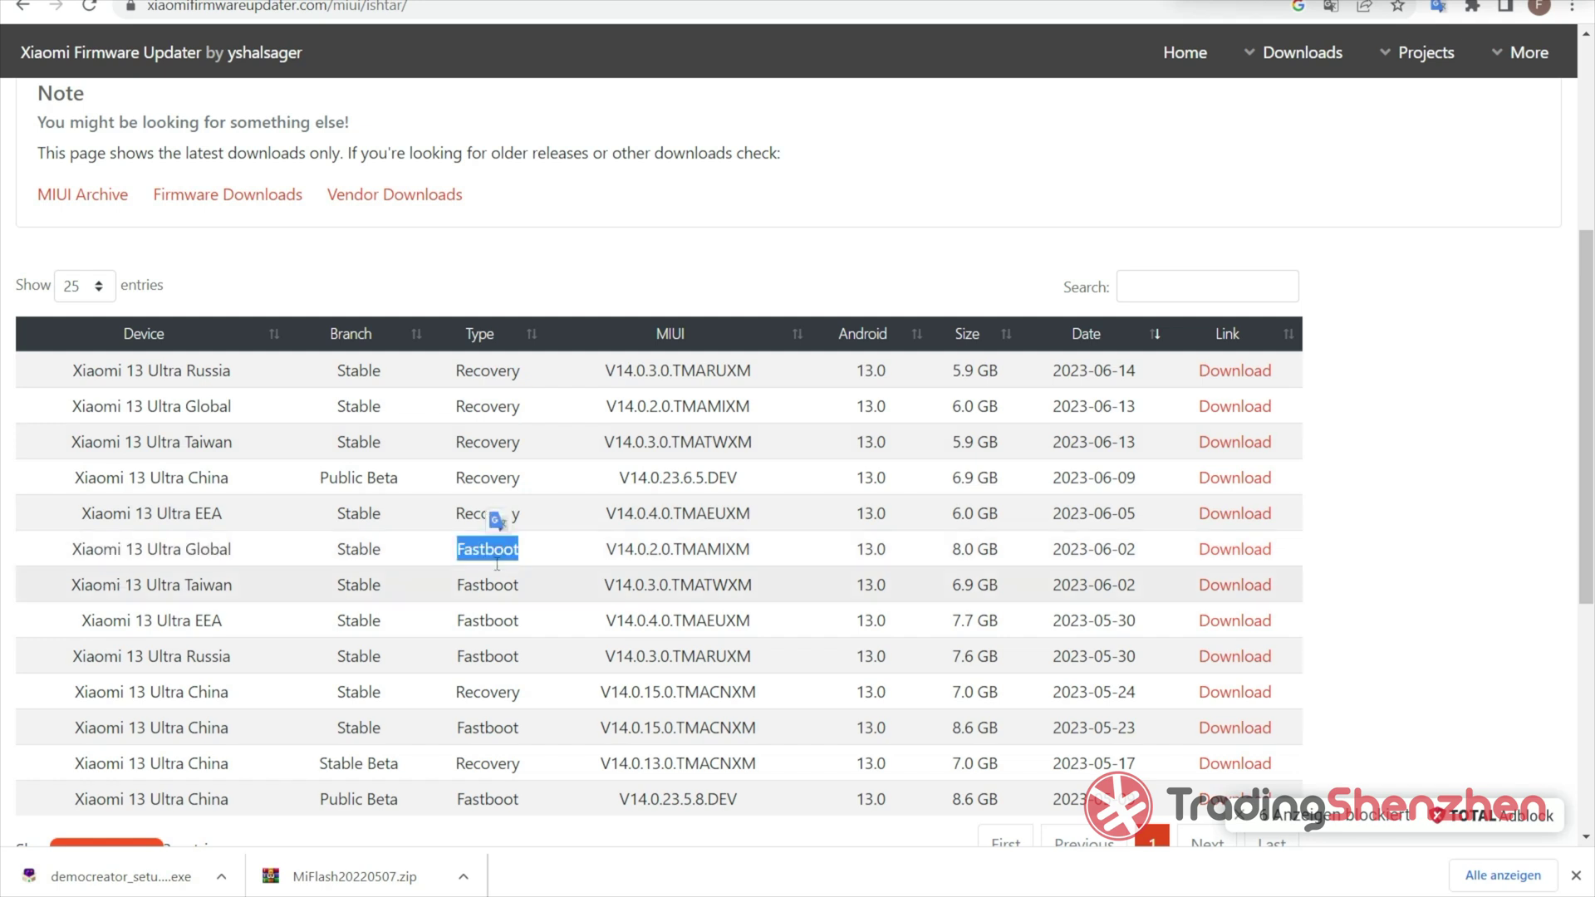
Step: Open the Global Fastboot V14.0.2.0.TMAMIXM page and highlight the first package's Recovery type
left_click(1230, 552)
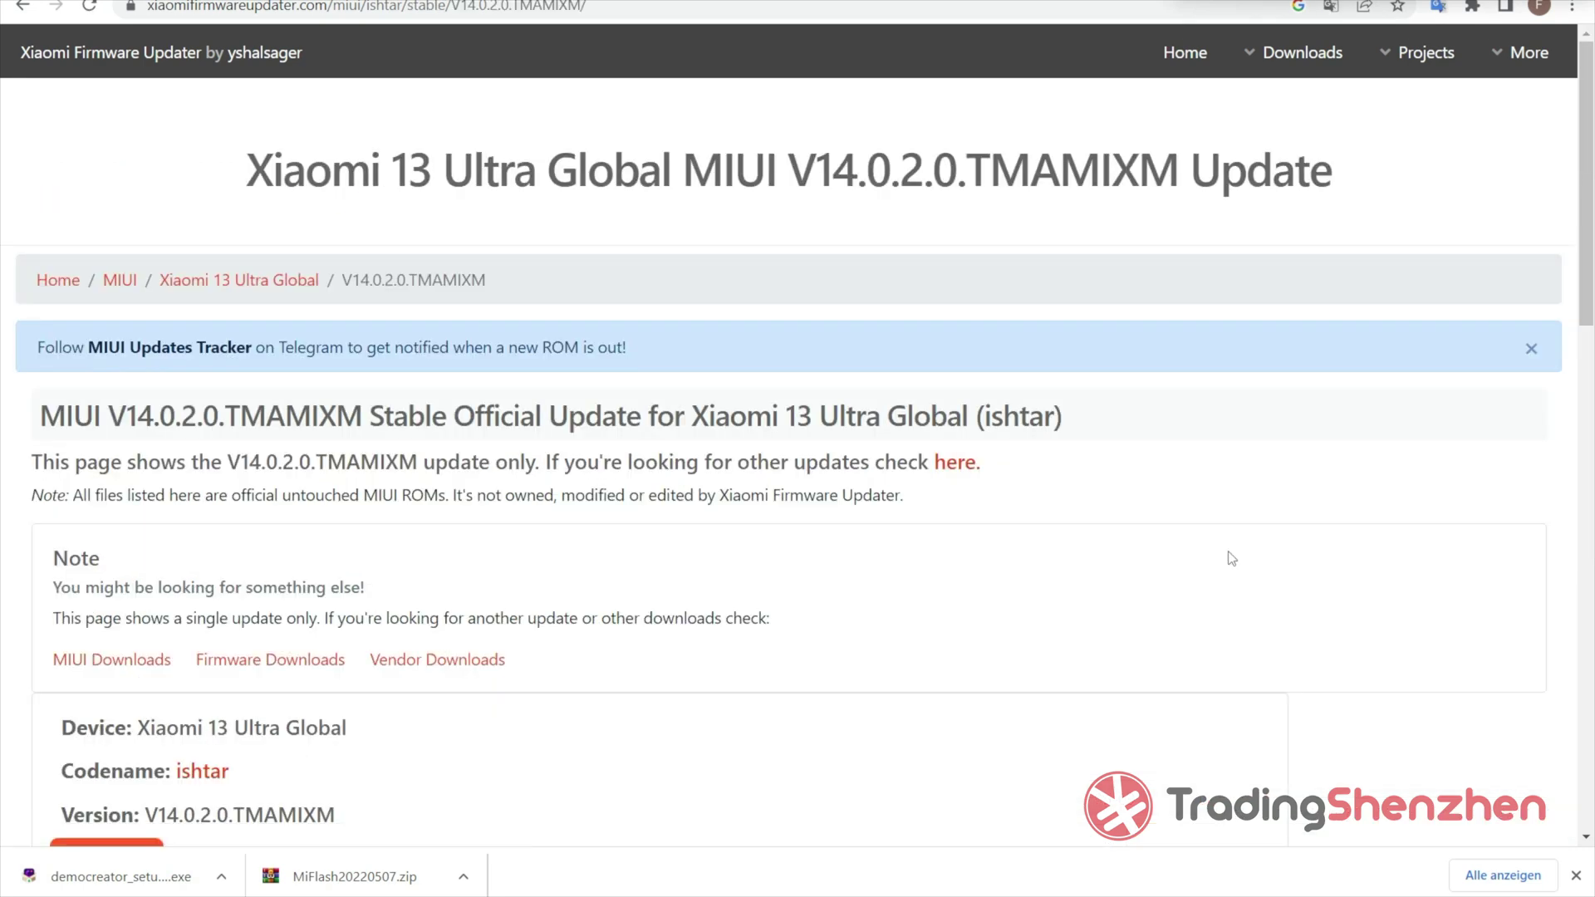
scroll(281, 511, "down", 5)
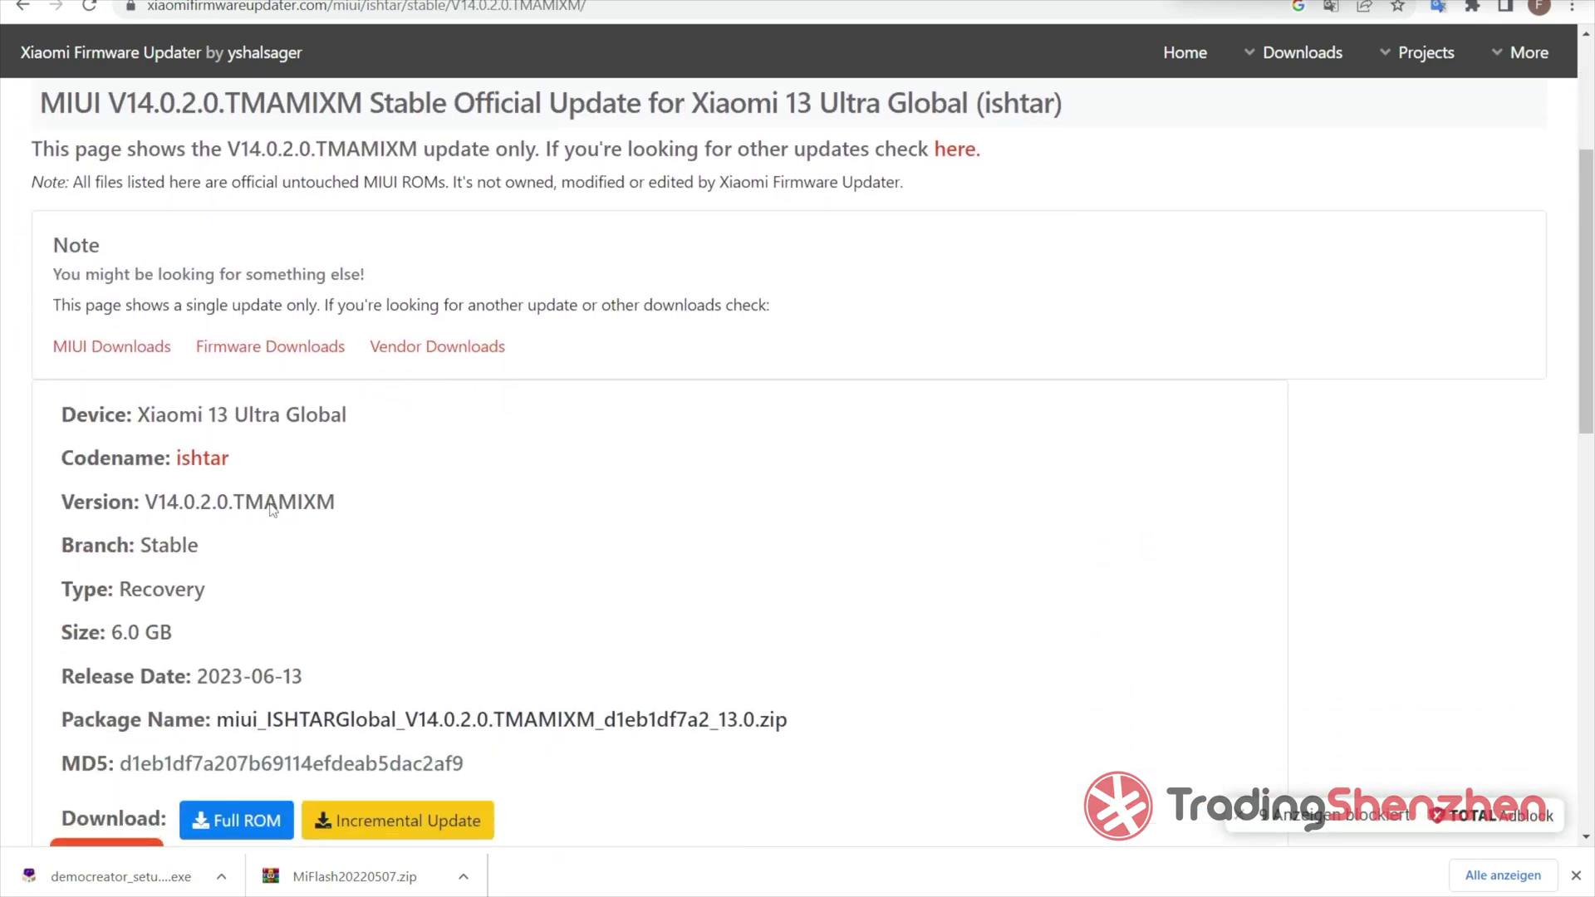
left_click_drag(63, 316, 212, 498)
triple_click(182, 497)
Step: Highlight the second package's Fastboot type and its size line, then clear the selection
scroll(182, 498, "down", 6)
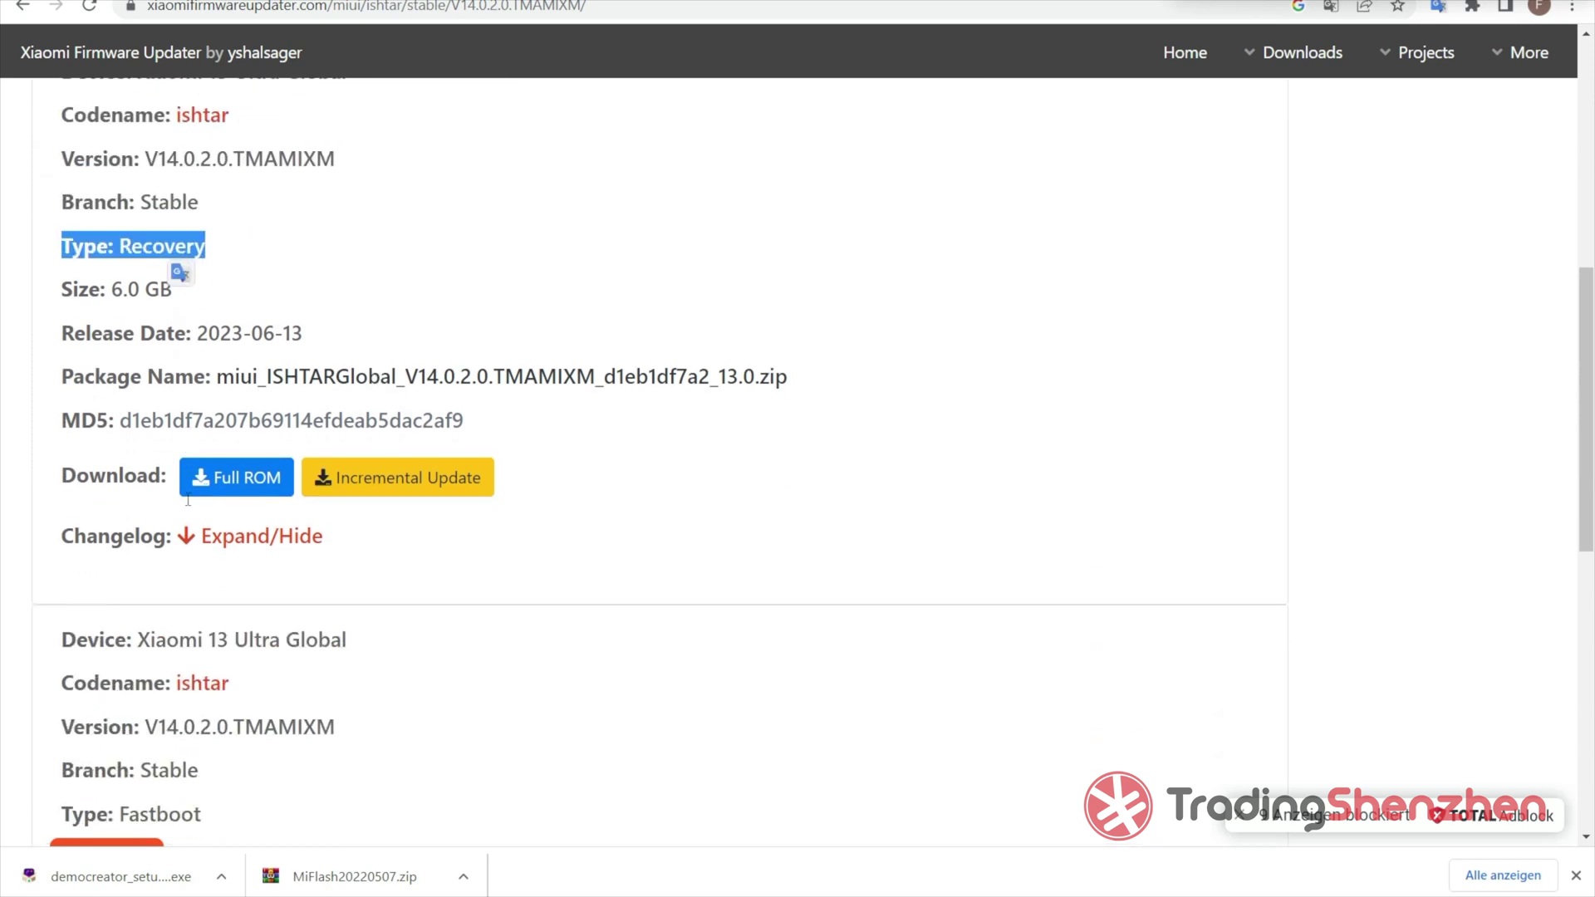
triple_click(163, 536)
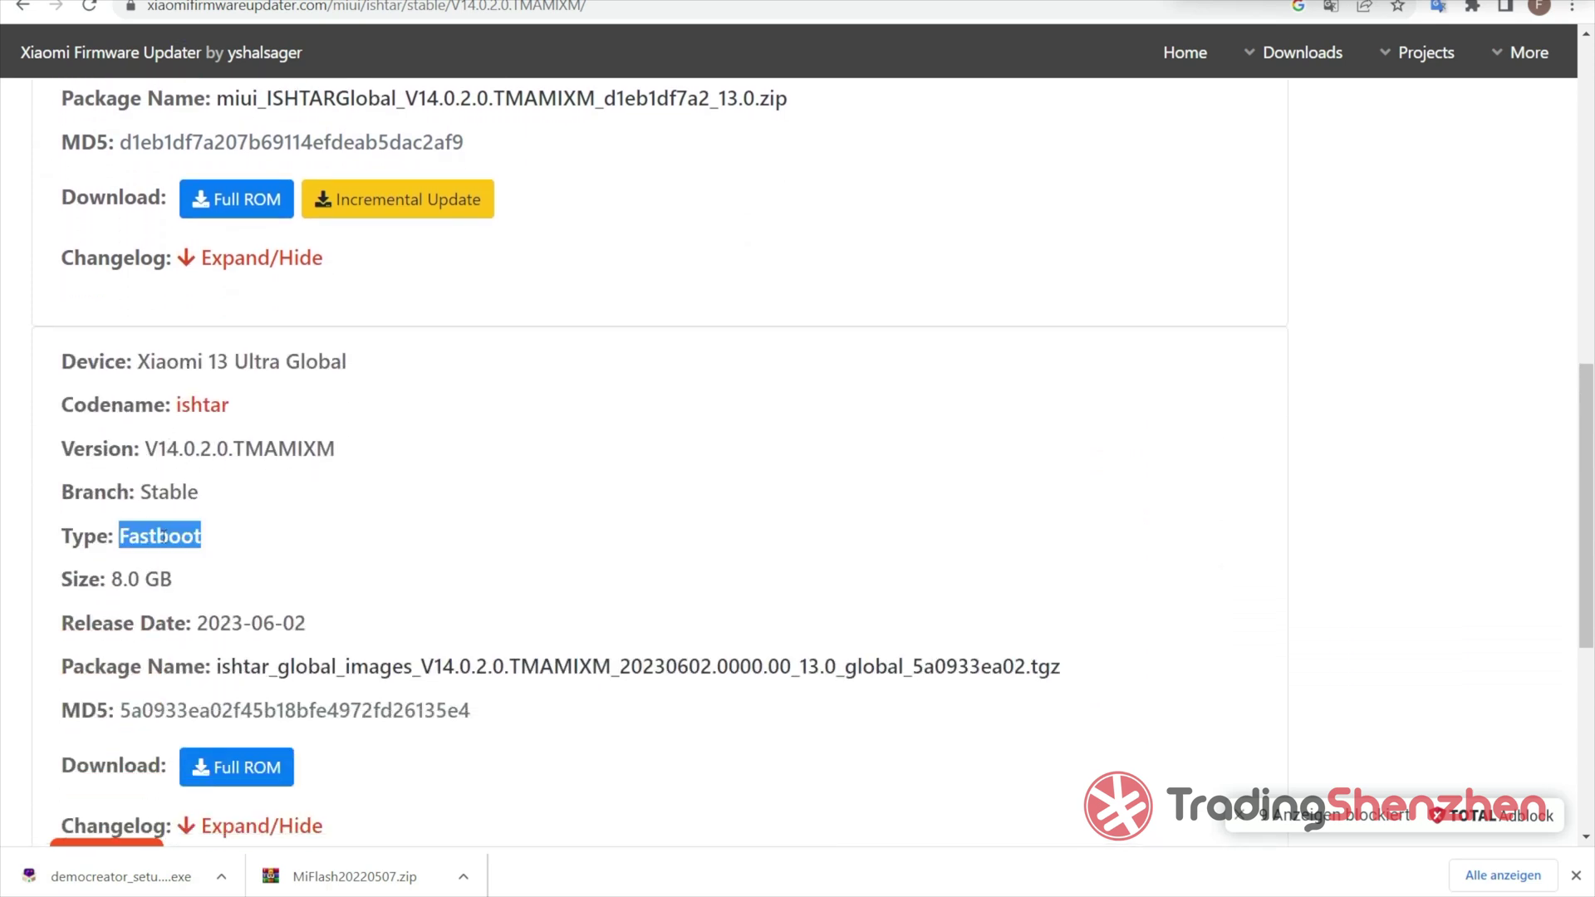
scroll(264, 563, "down", 3)
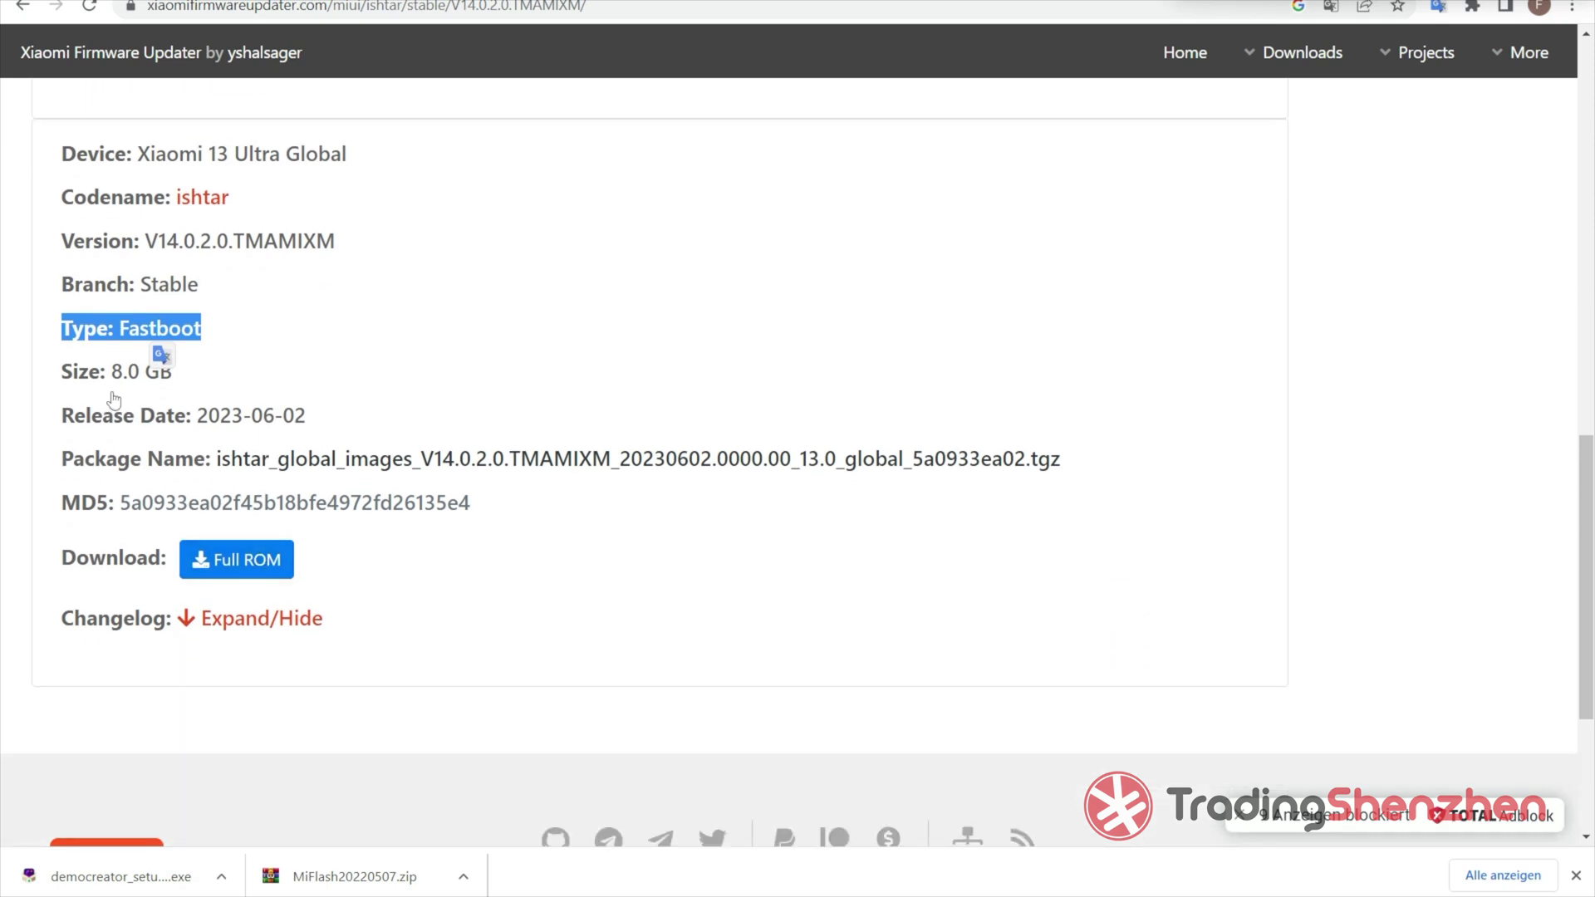
triple_click(131, 372)
left_click(246, 402)
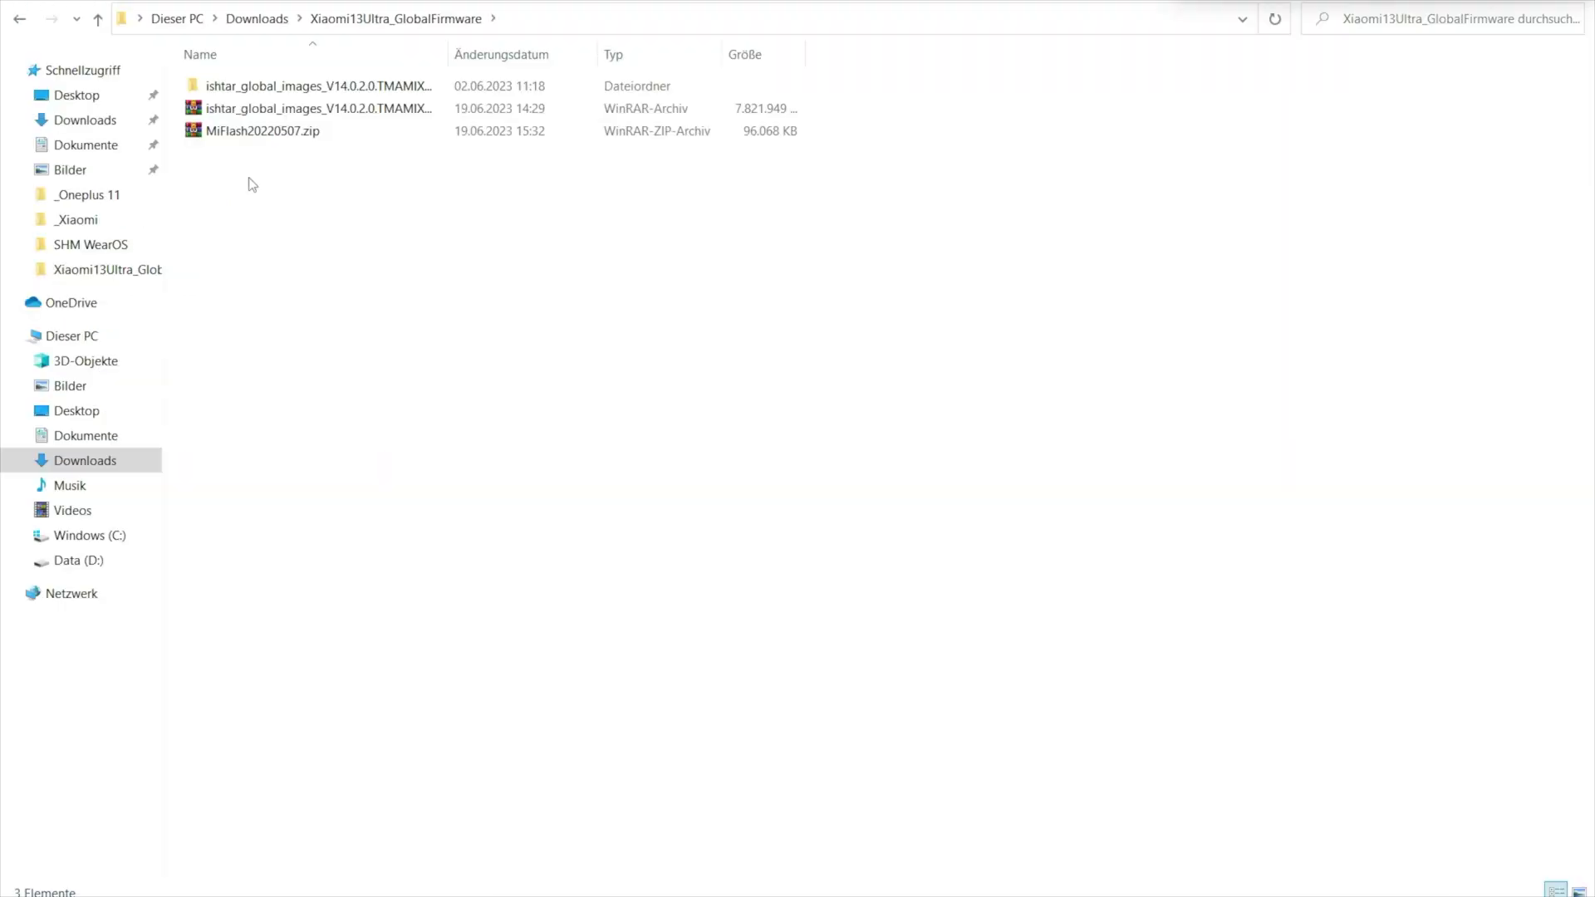
Step: Extract MiFlash20220507.zip here with Hier entpacken and open the MiFlash20220507 folder
right_click(251, 133)
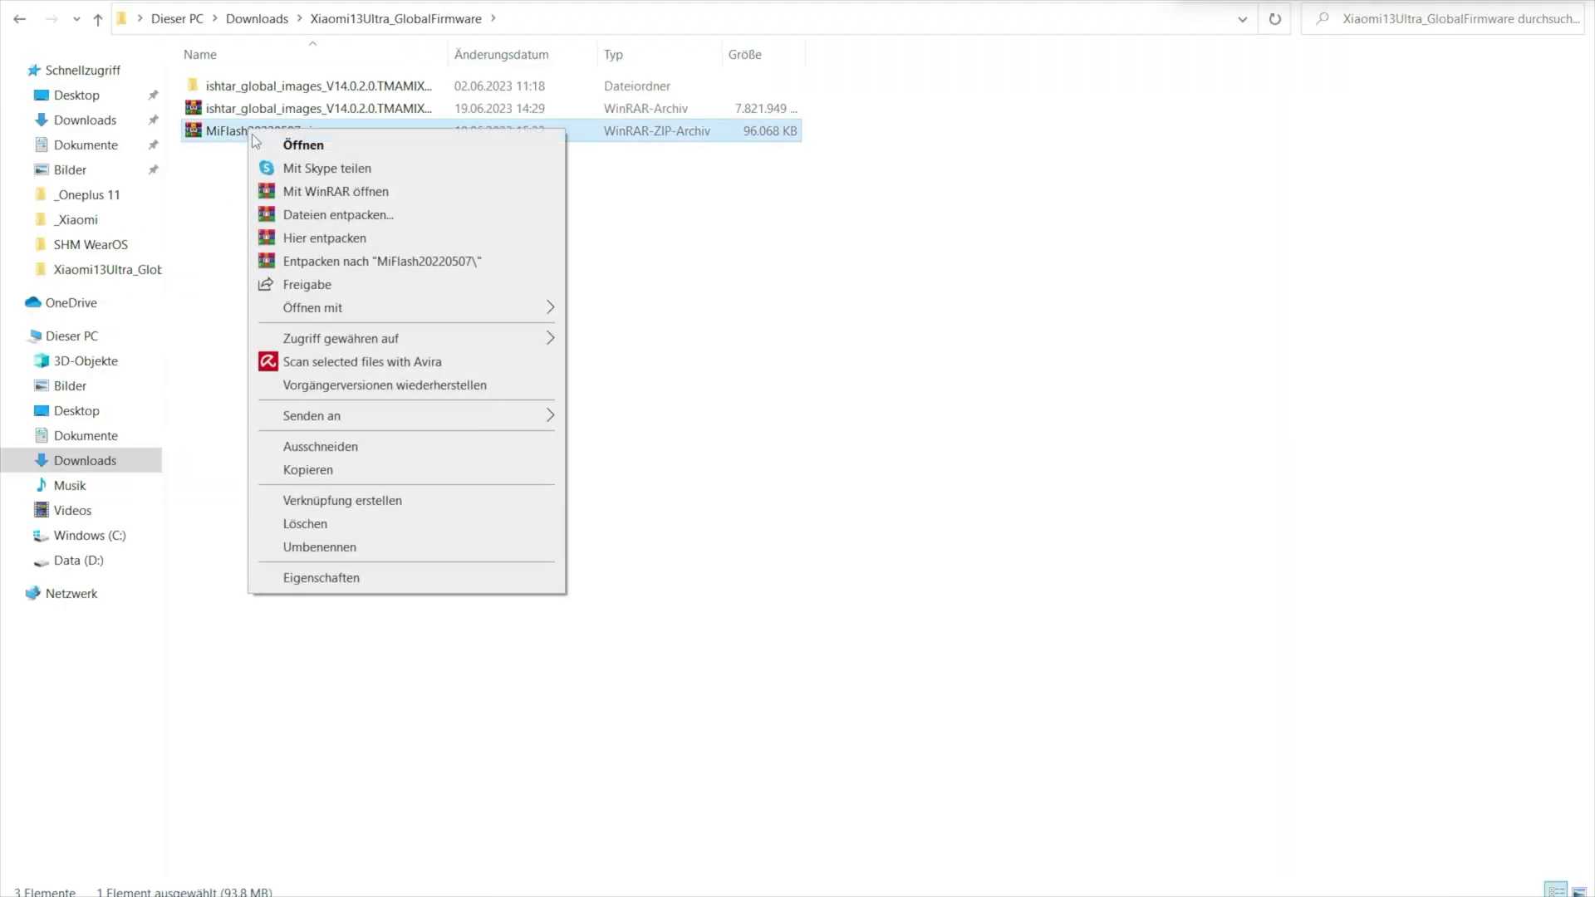
left_click(314, 239)
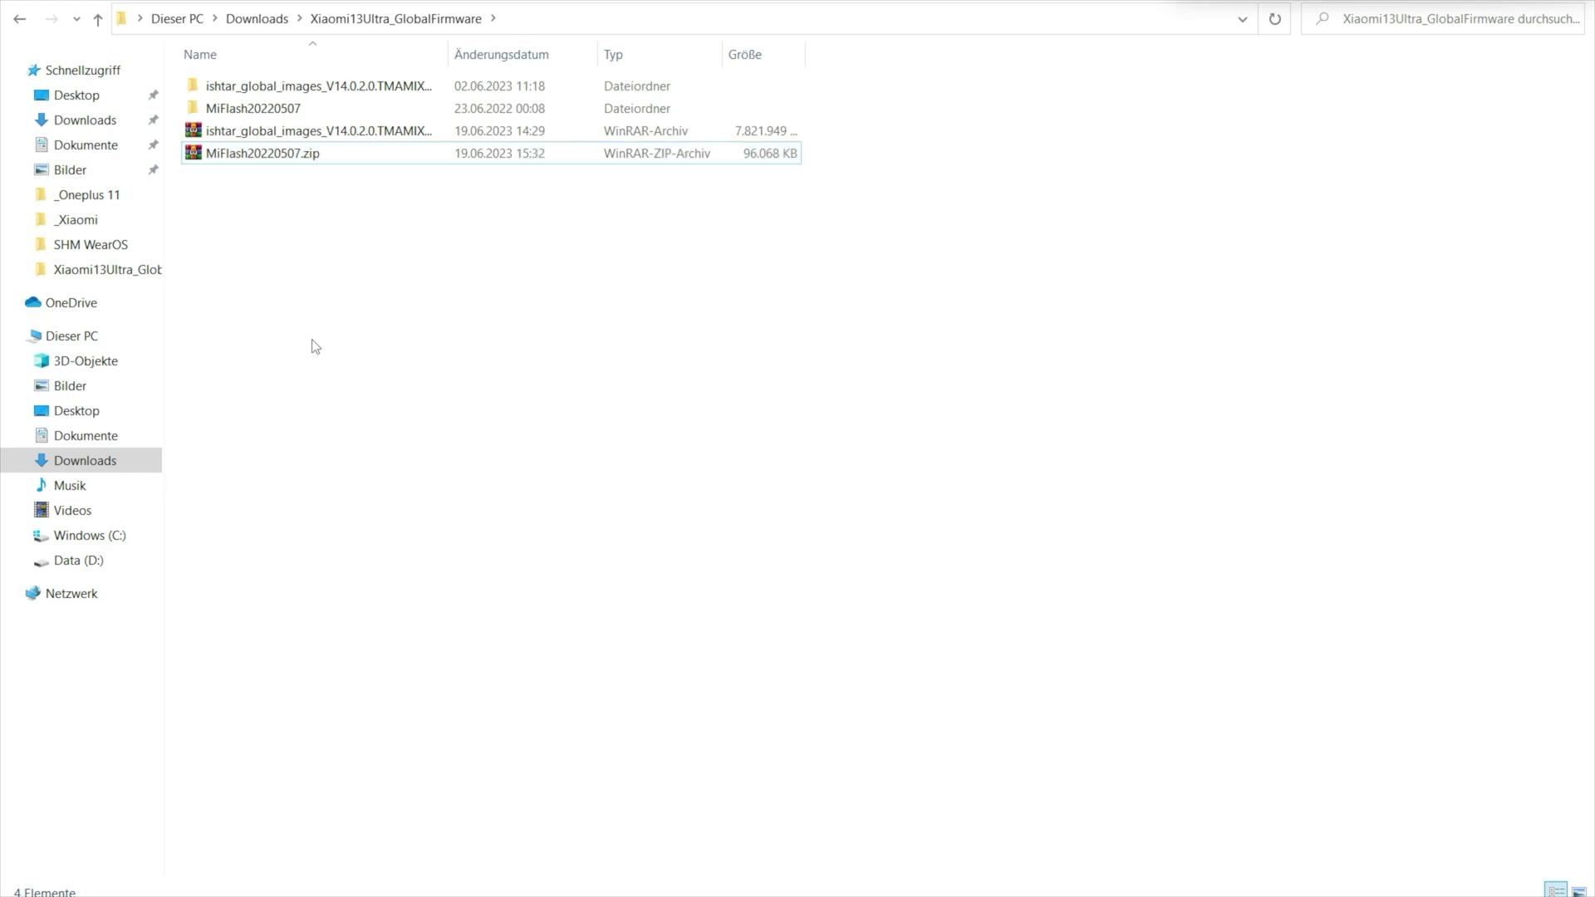
left_click(253, 113)
double_click(254, 108)
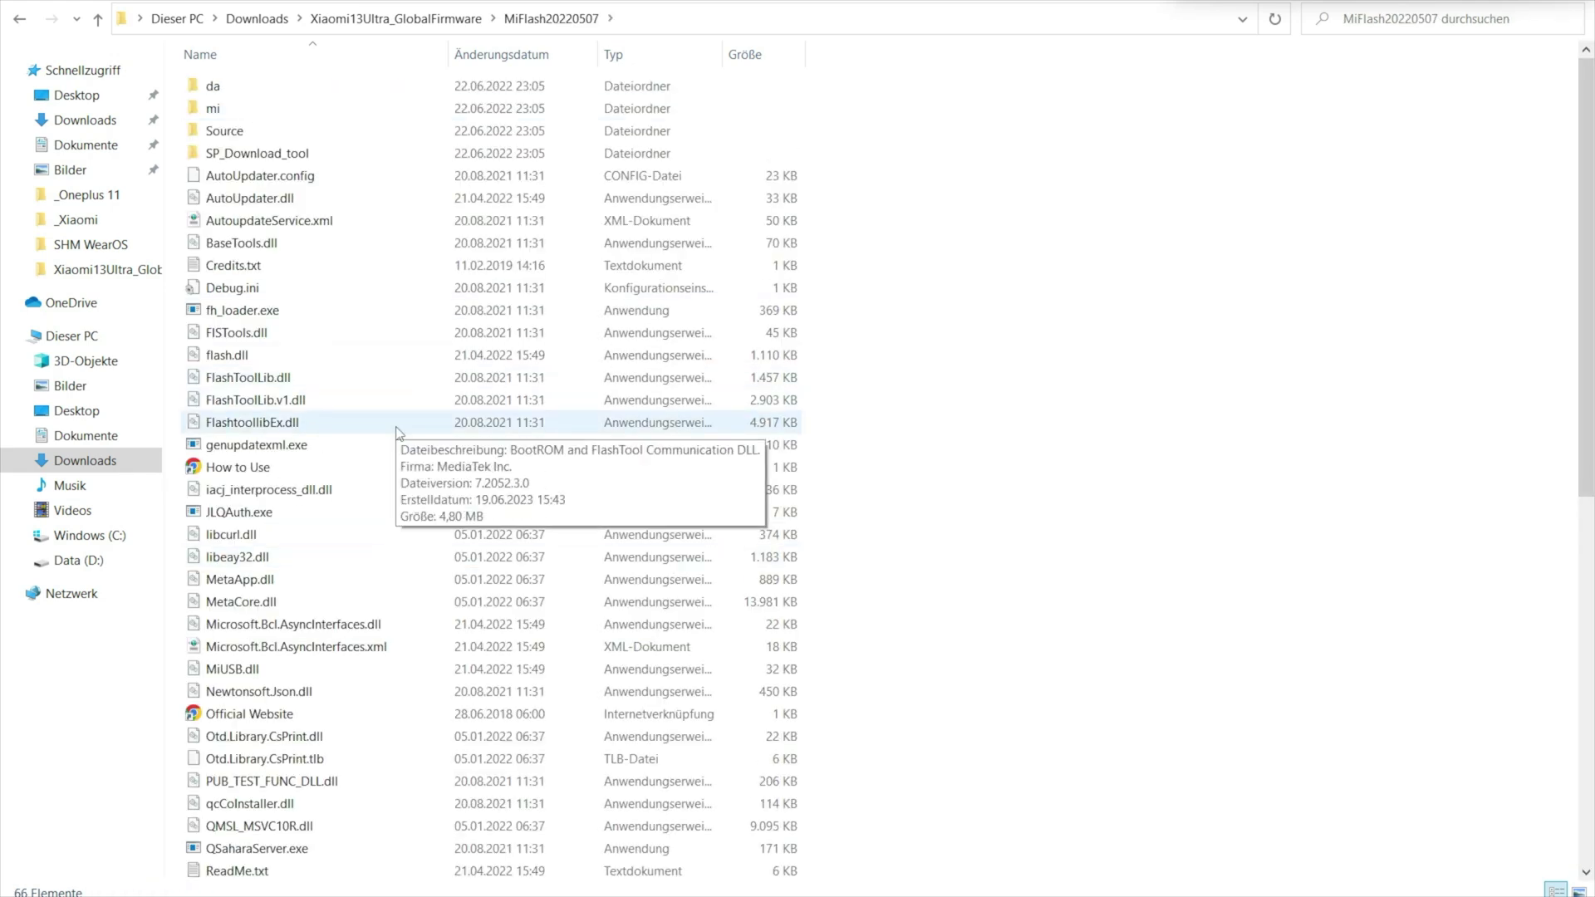
Step: Create a new folder named 'log' inside MiFlash20220507, next to XiaoMiFlash.exe
right_click(880, 464)
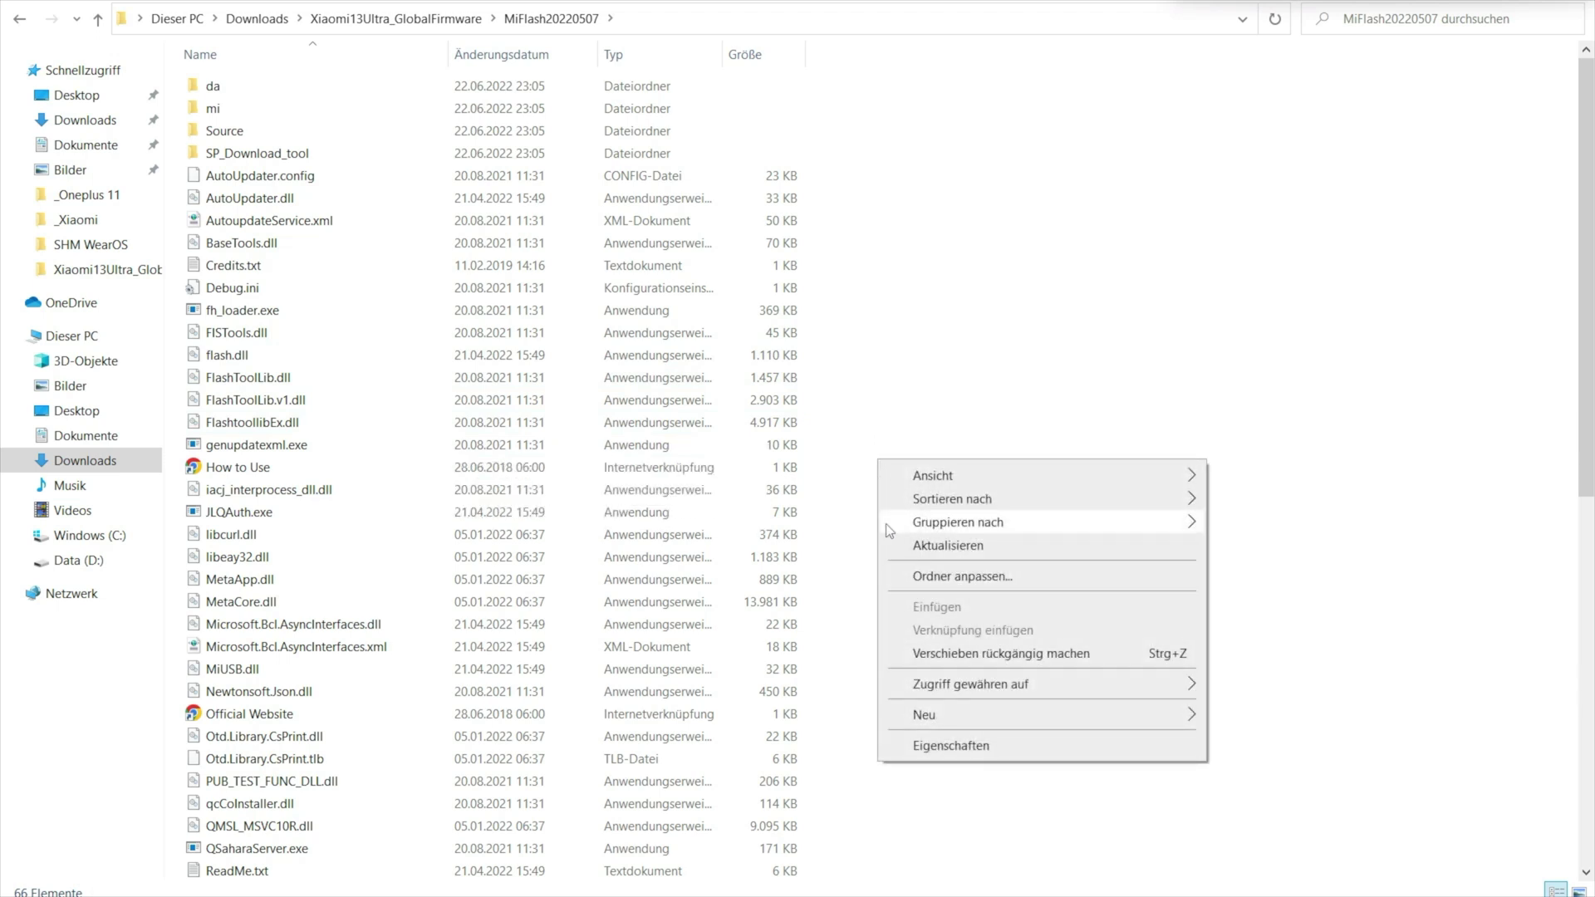
mouse_move(932, 723)
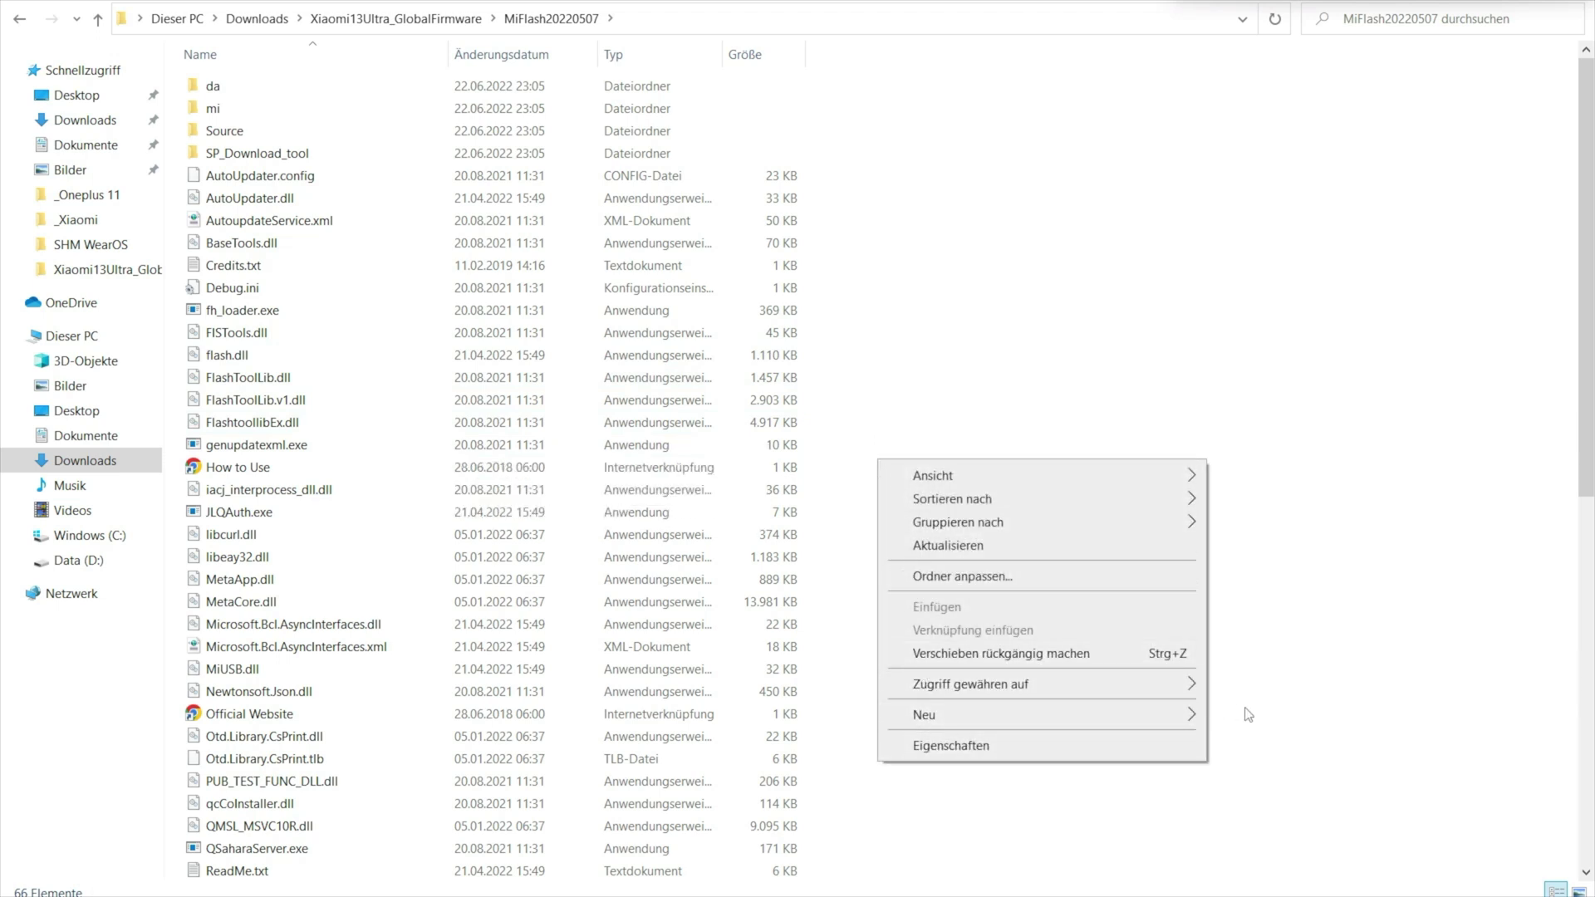
left_click(1222, 719)
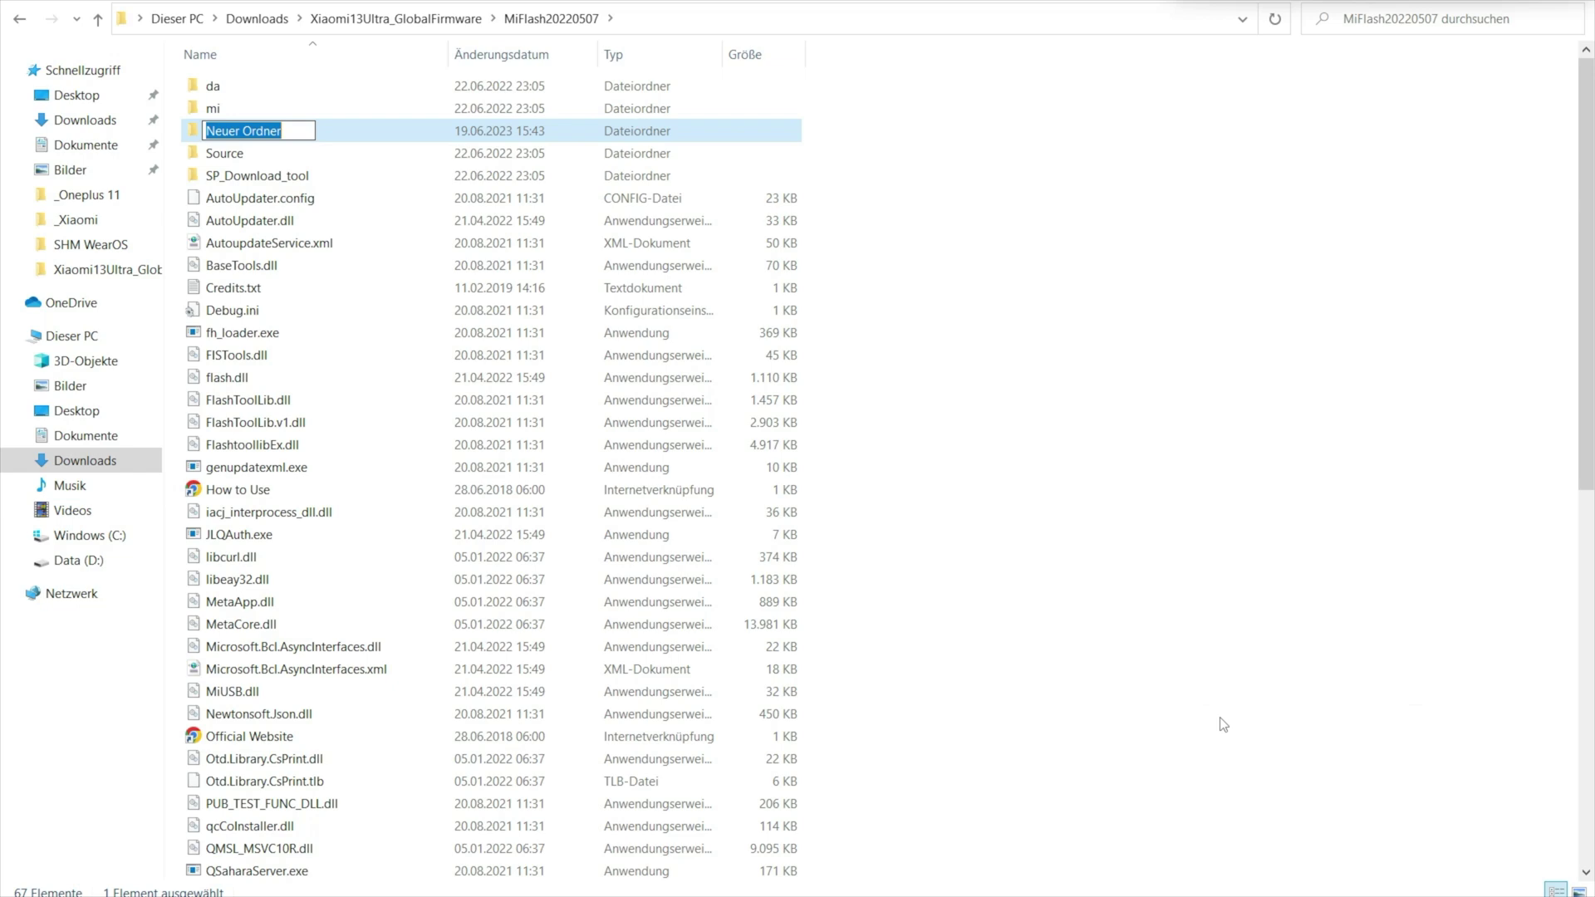
type("log")
key("Return")
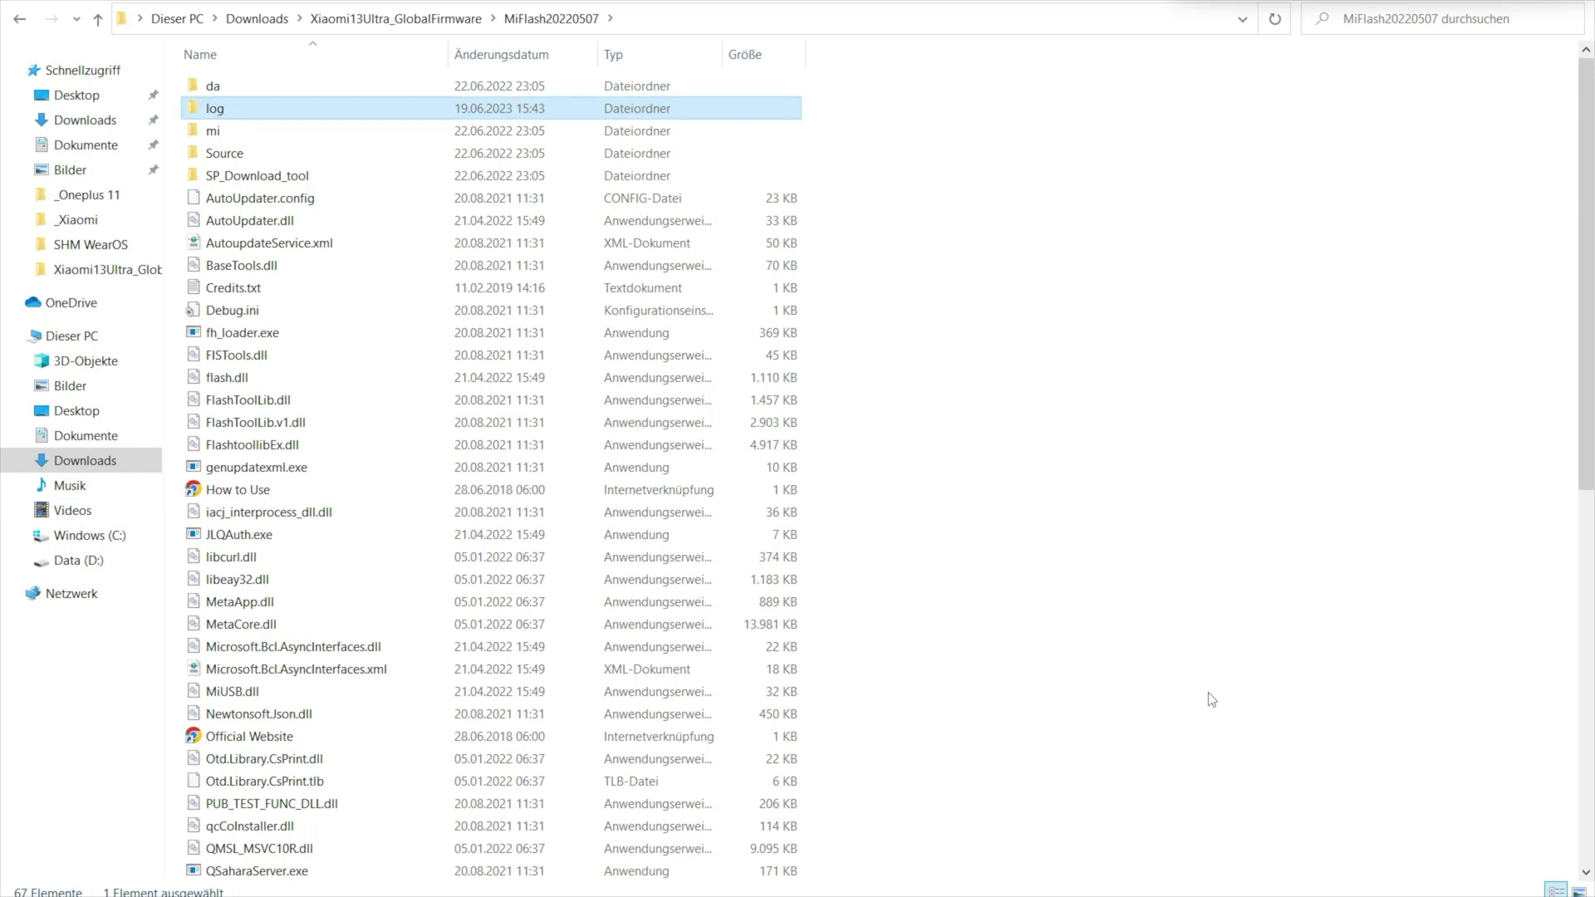
scroll(309, 648, "down", 10)
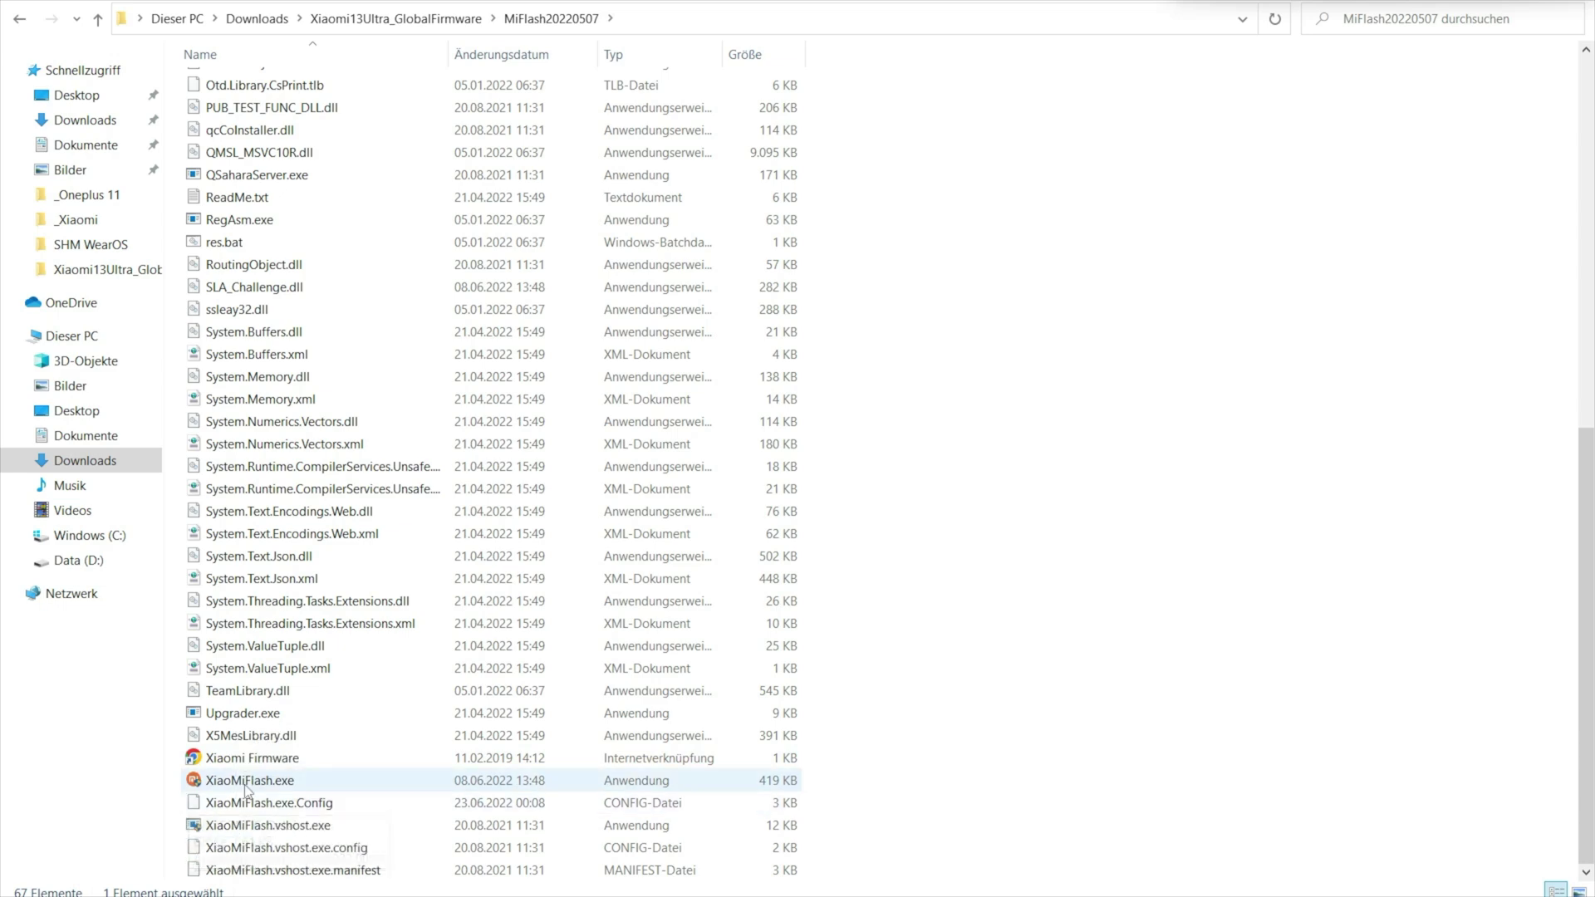
Step: Launch XiaoMiFlash.exe, install the listed USB drivers from the Driver dialog, and close it
double_click(247, 782)
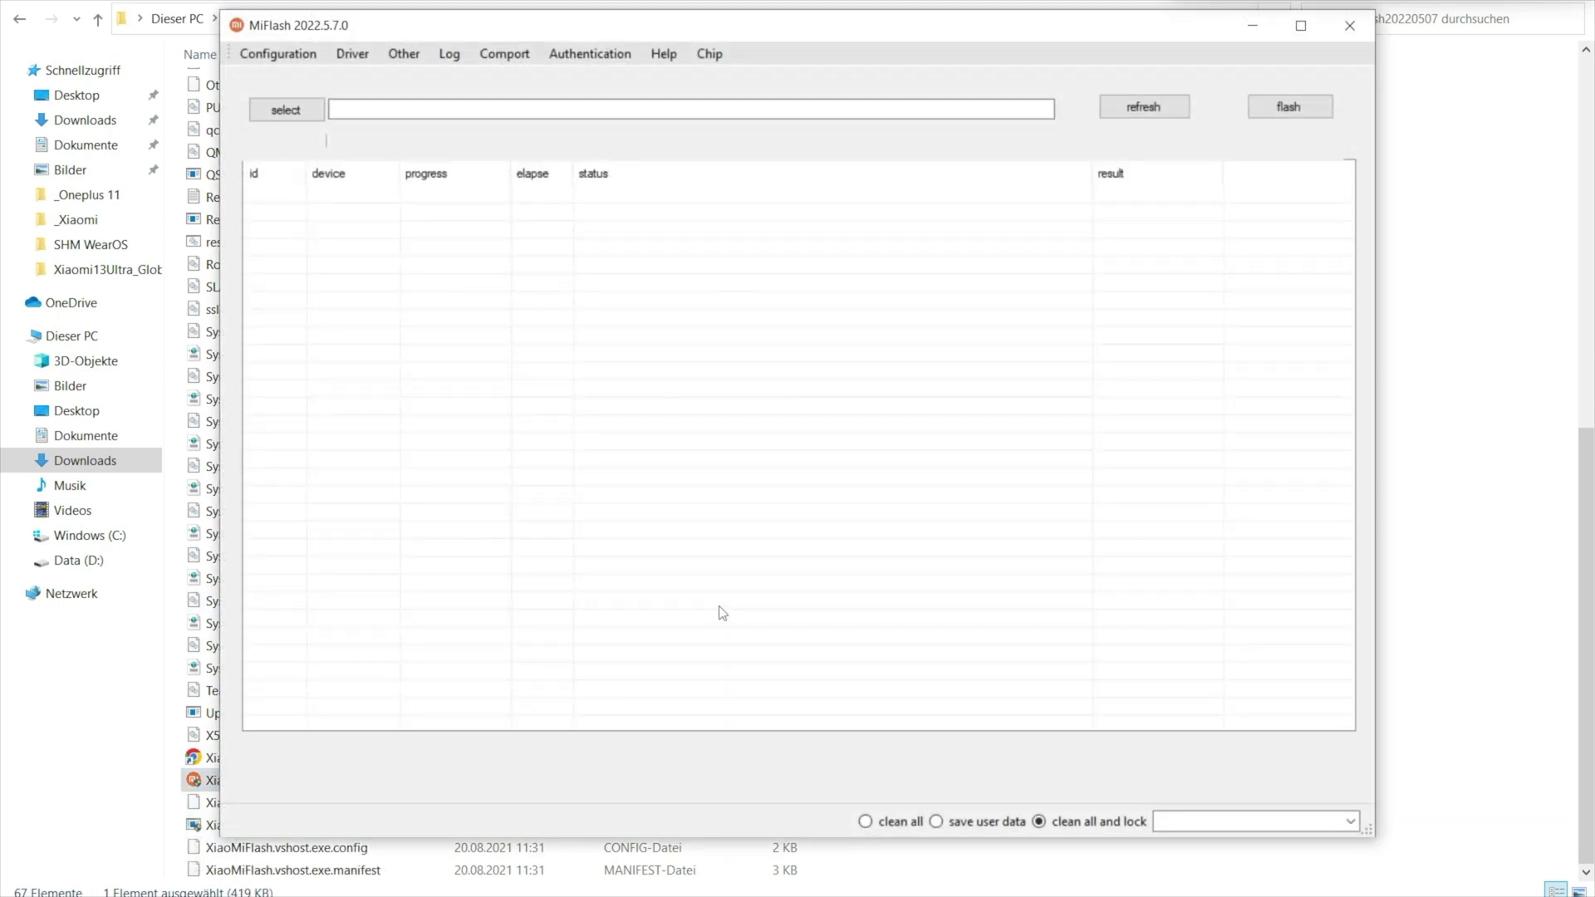
left_click(347, 53)
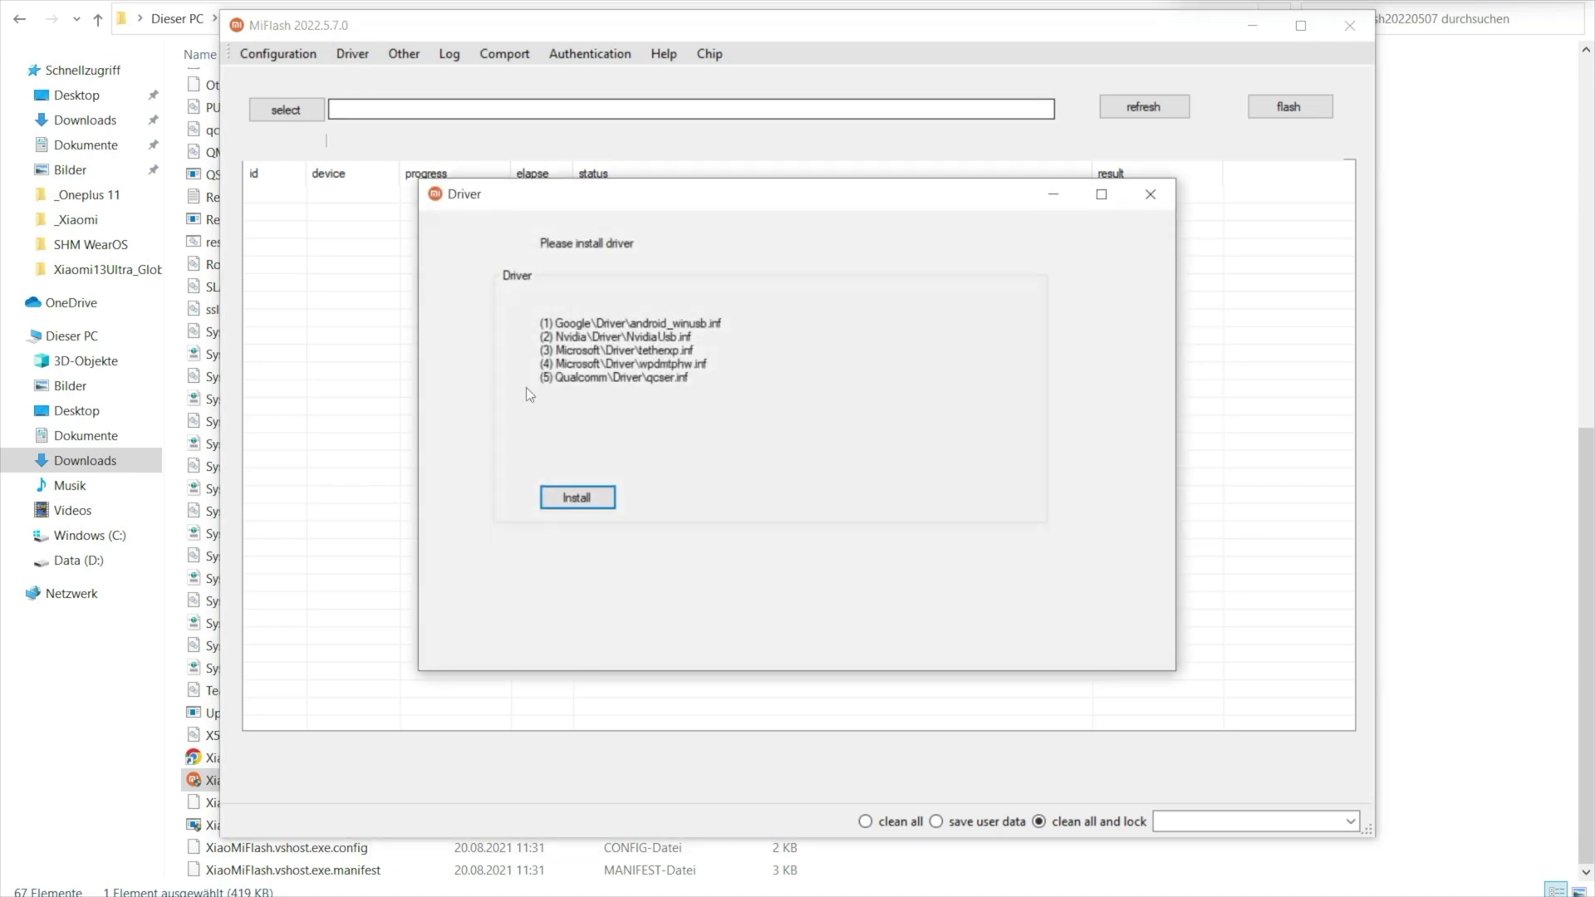
left_click(582, 507)
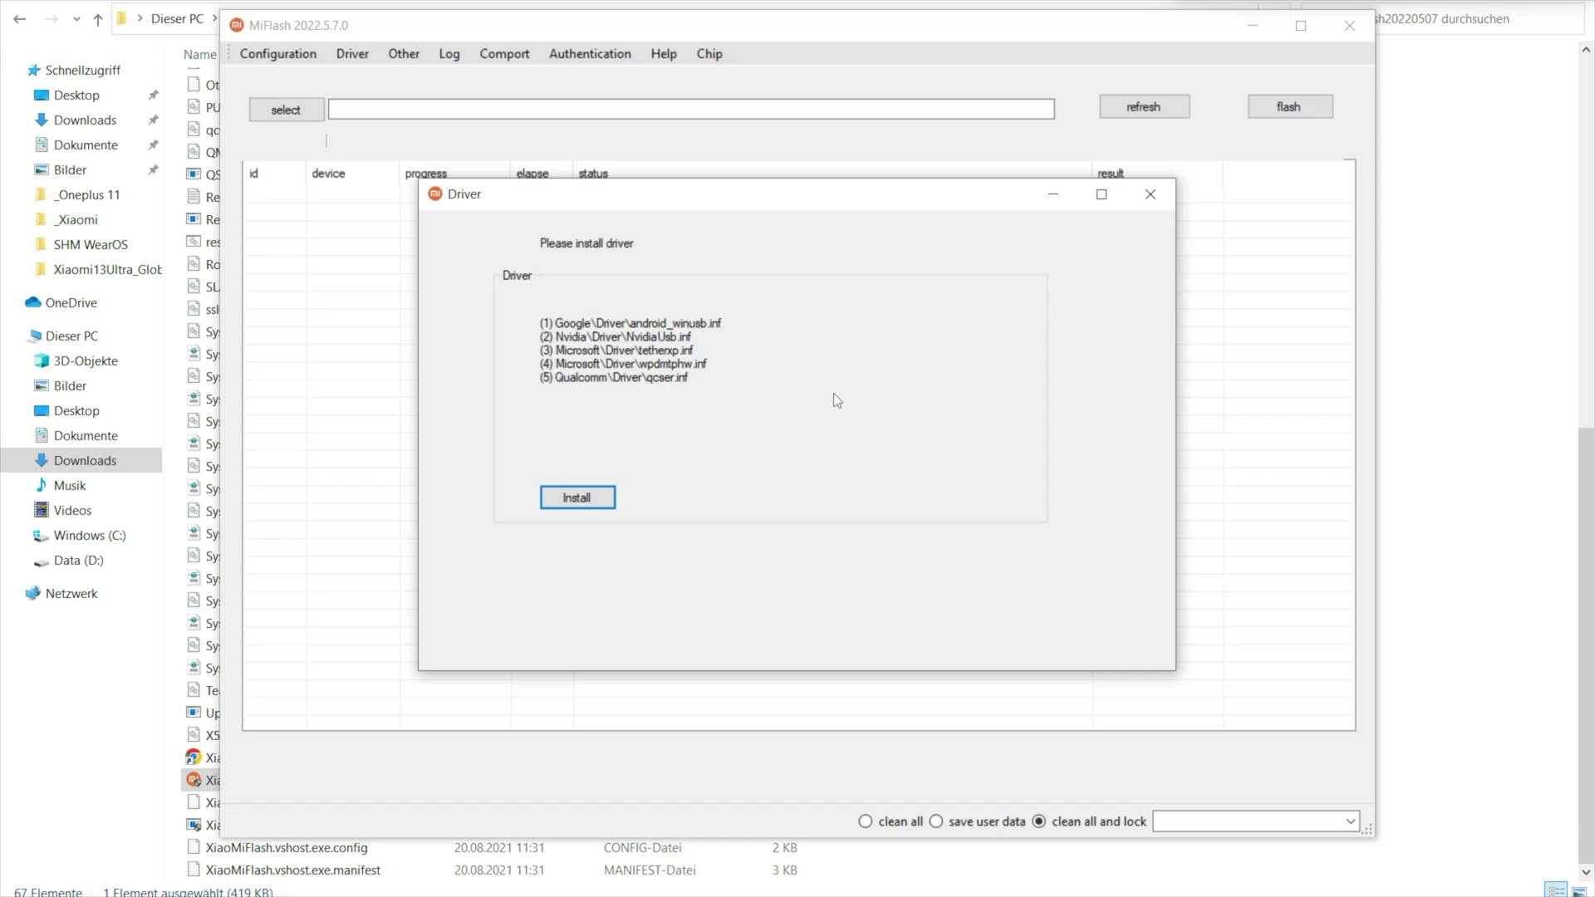
left_click(1152, 198)
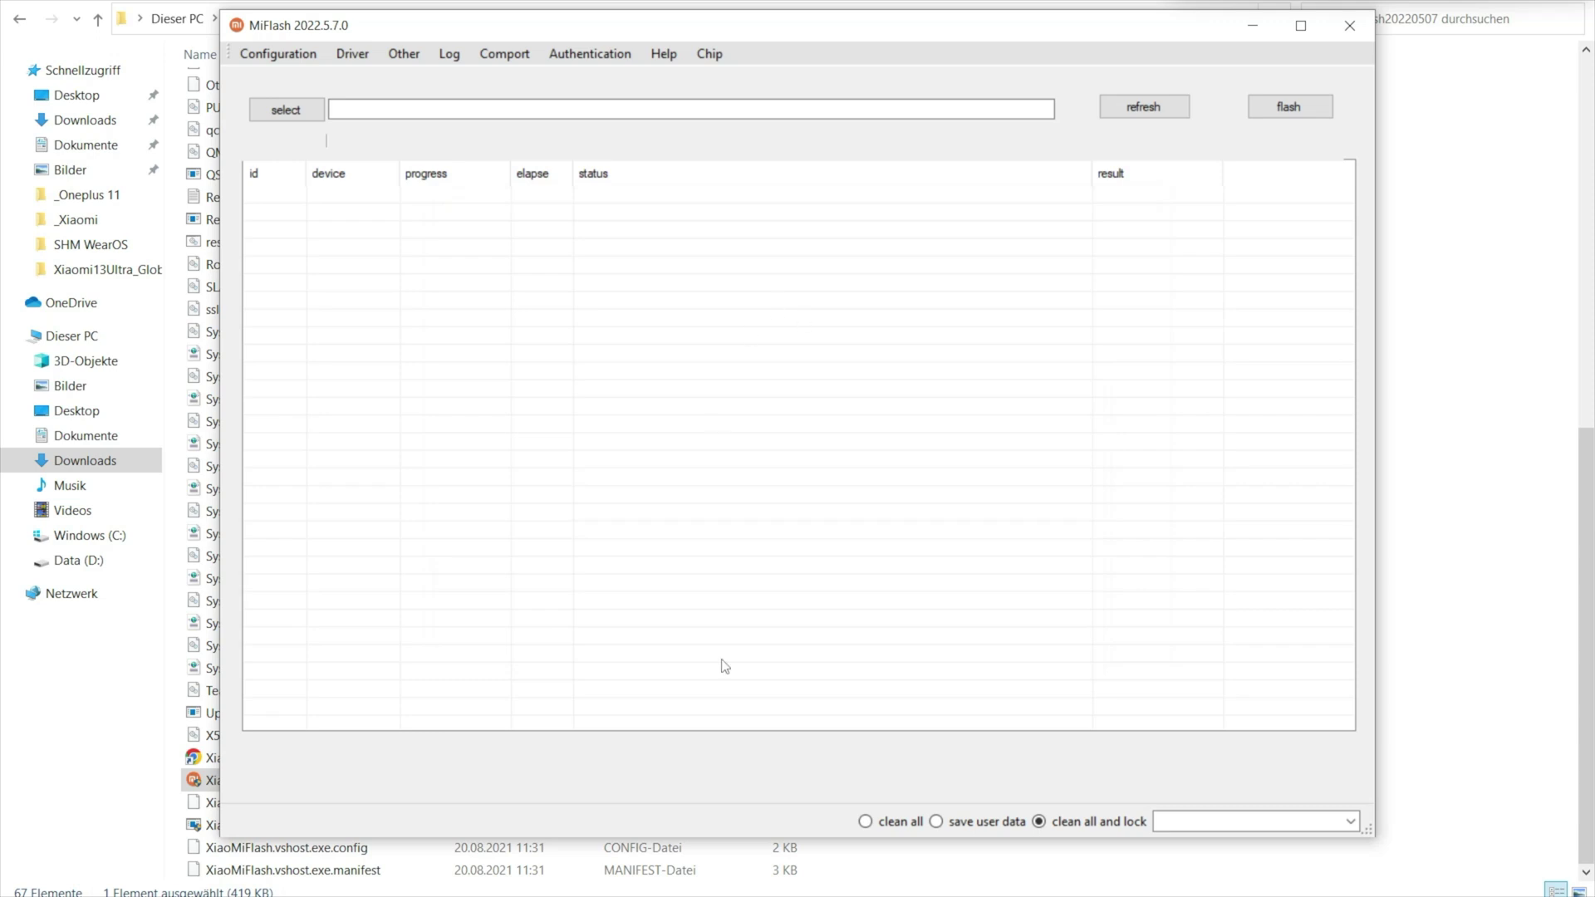
Step: Choose the 'clean all' radio button as MiFlash's flash mode
left_click(870, 822)
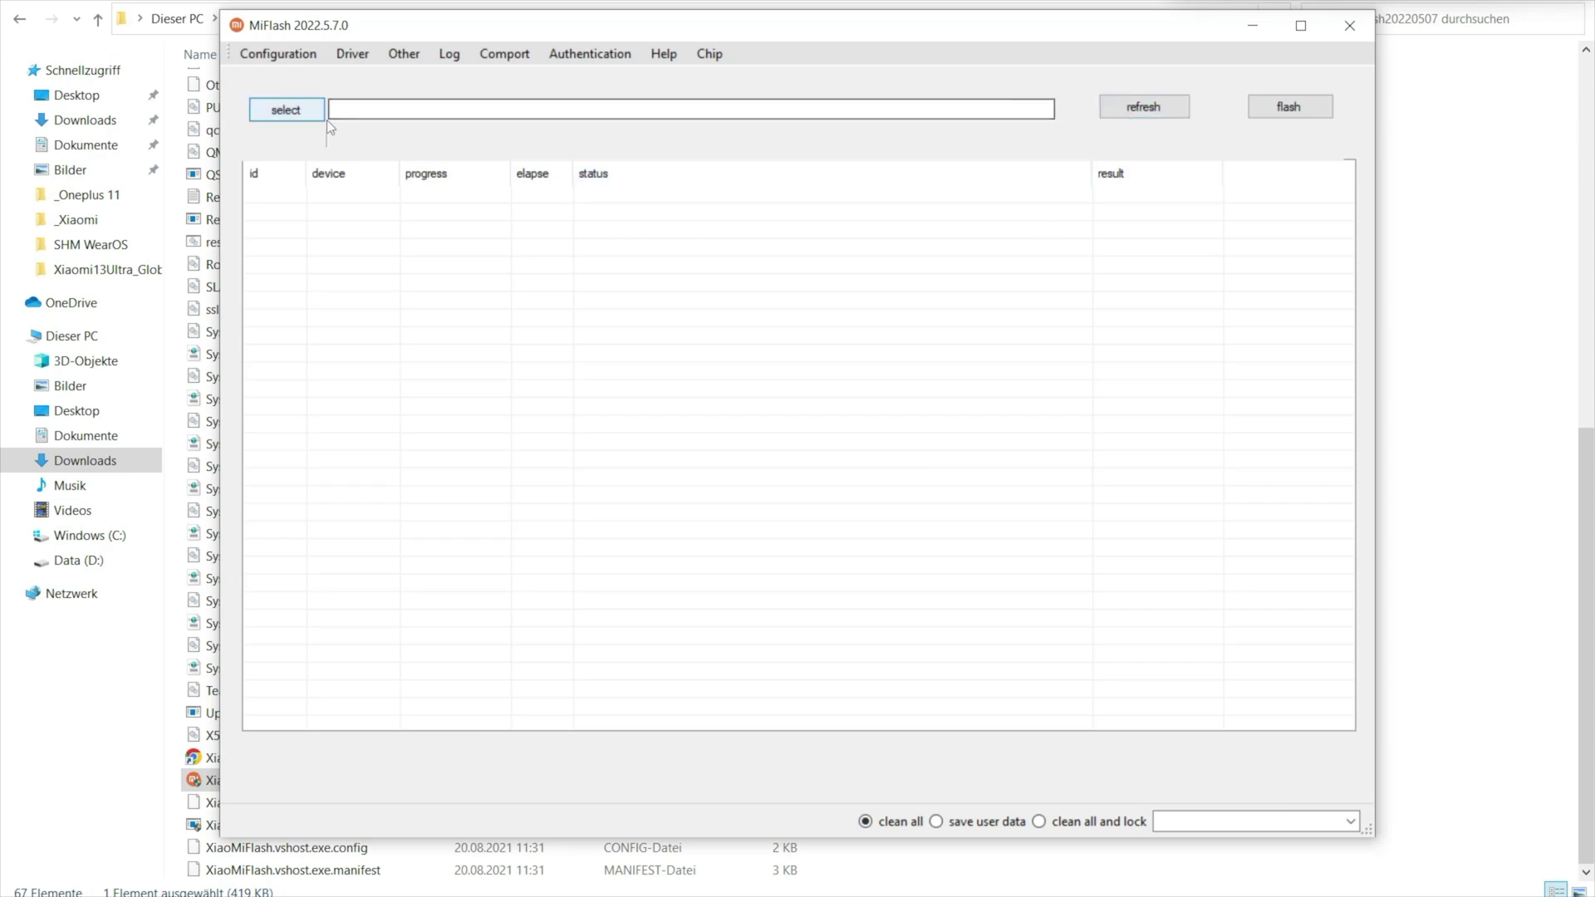
Step: Select Downloads > Xiaomi13Ultra_GlobalFirmware > ishtar_global_images as MiFlash's firmware folder
left_click(288, 116)
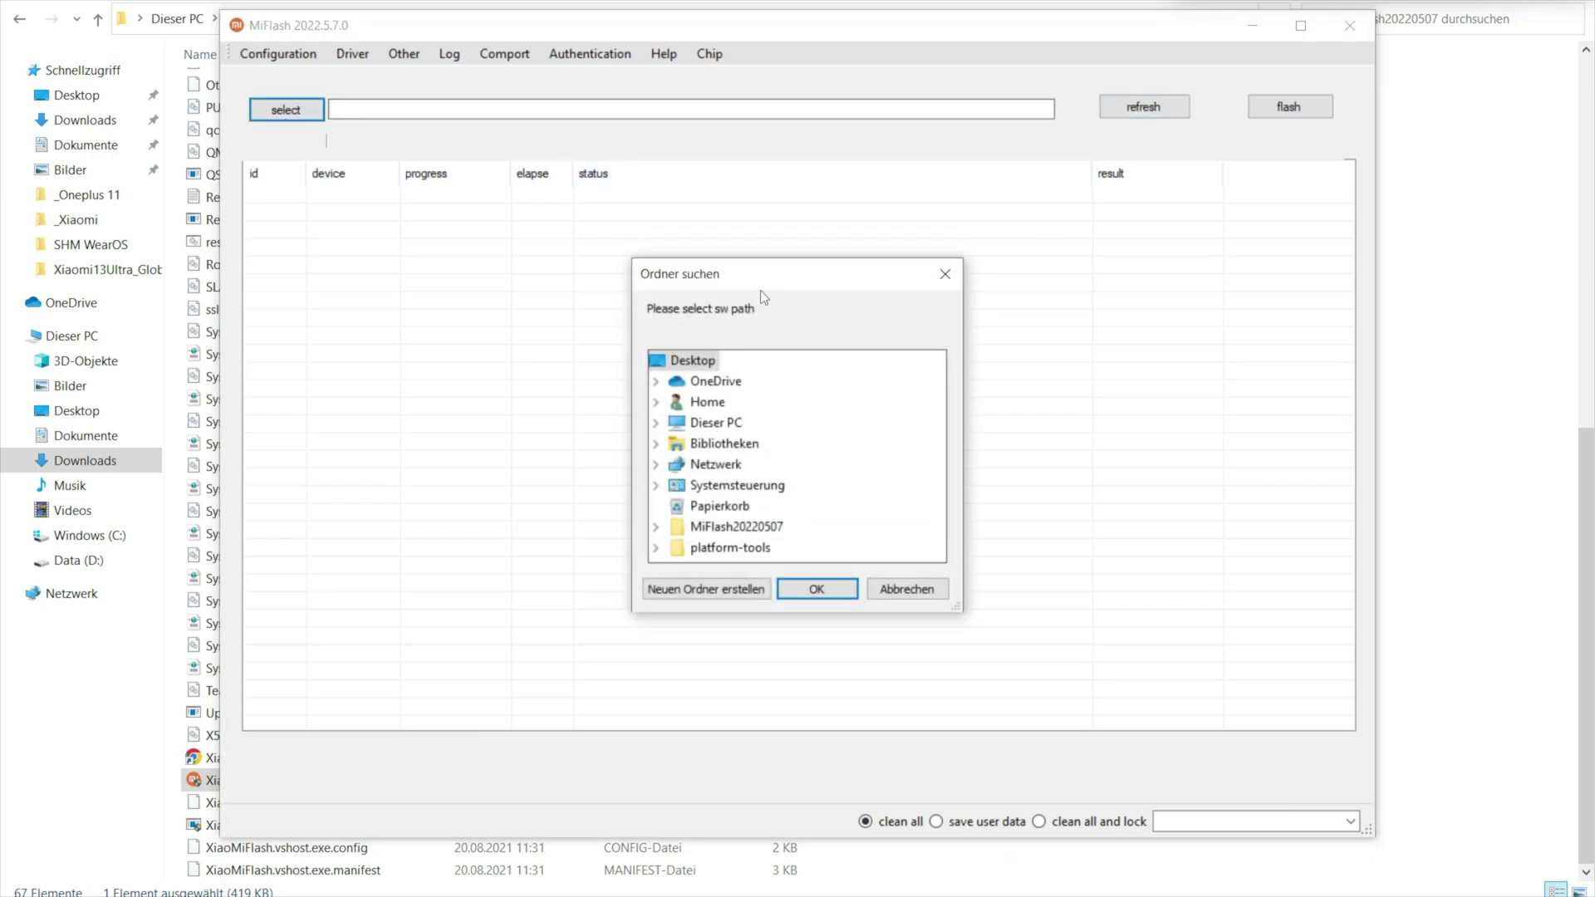
double_click(705, 423)
double_click(715, 463)
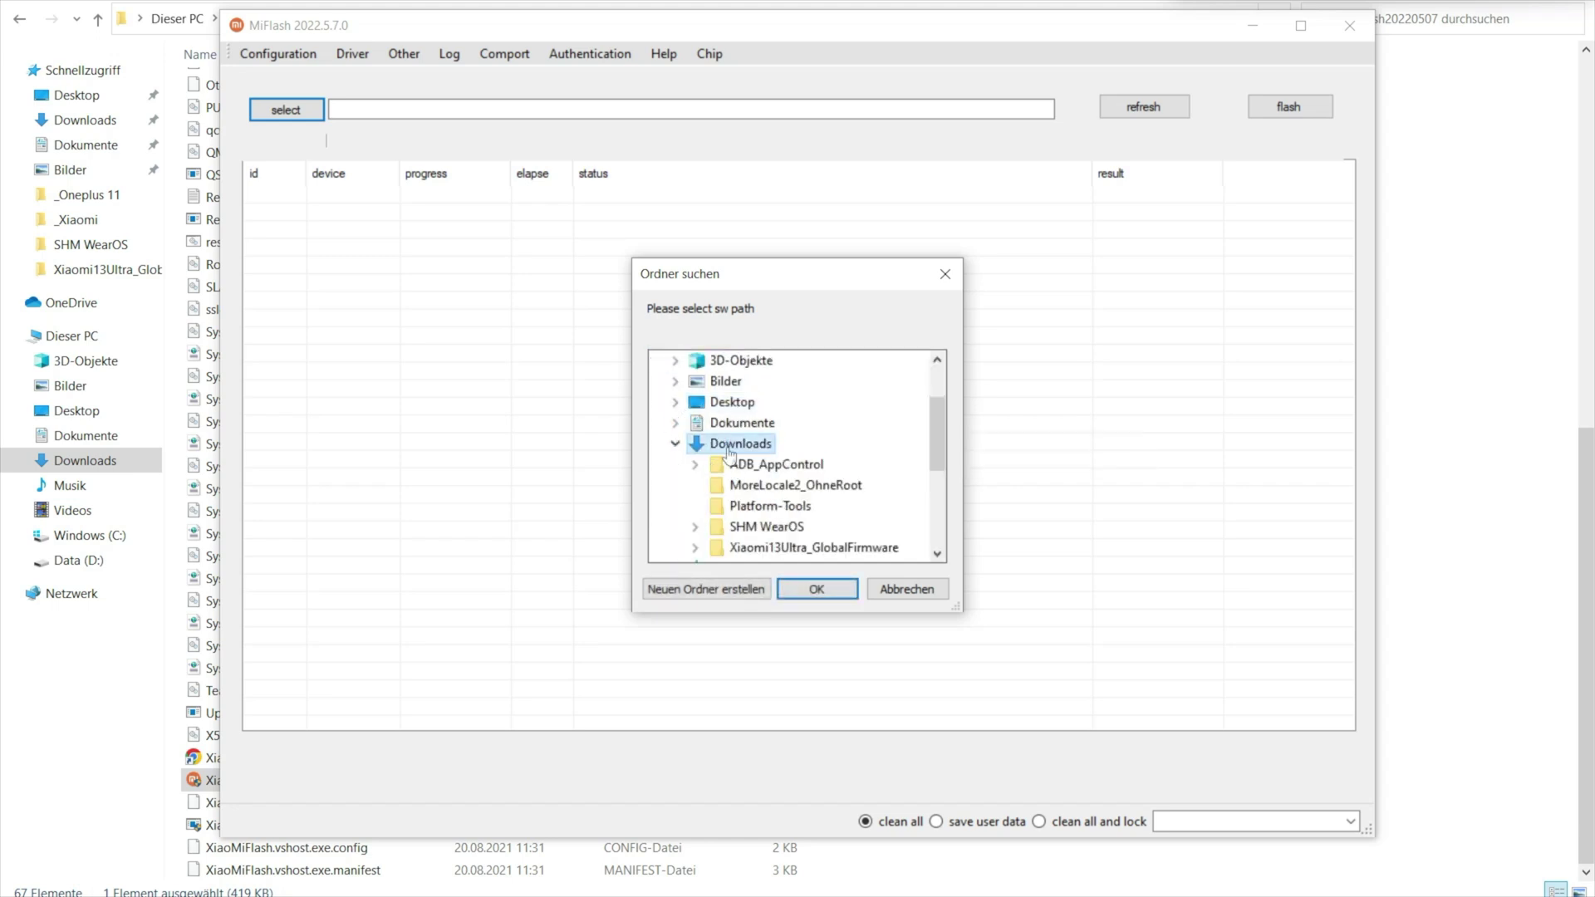
double_click(776, 547)
double_click(757, 508)
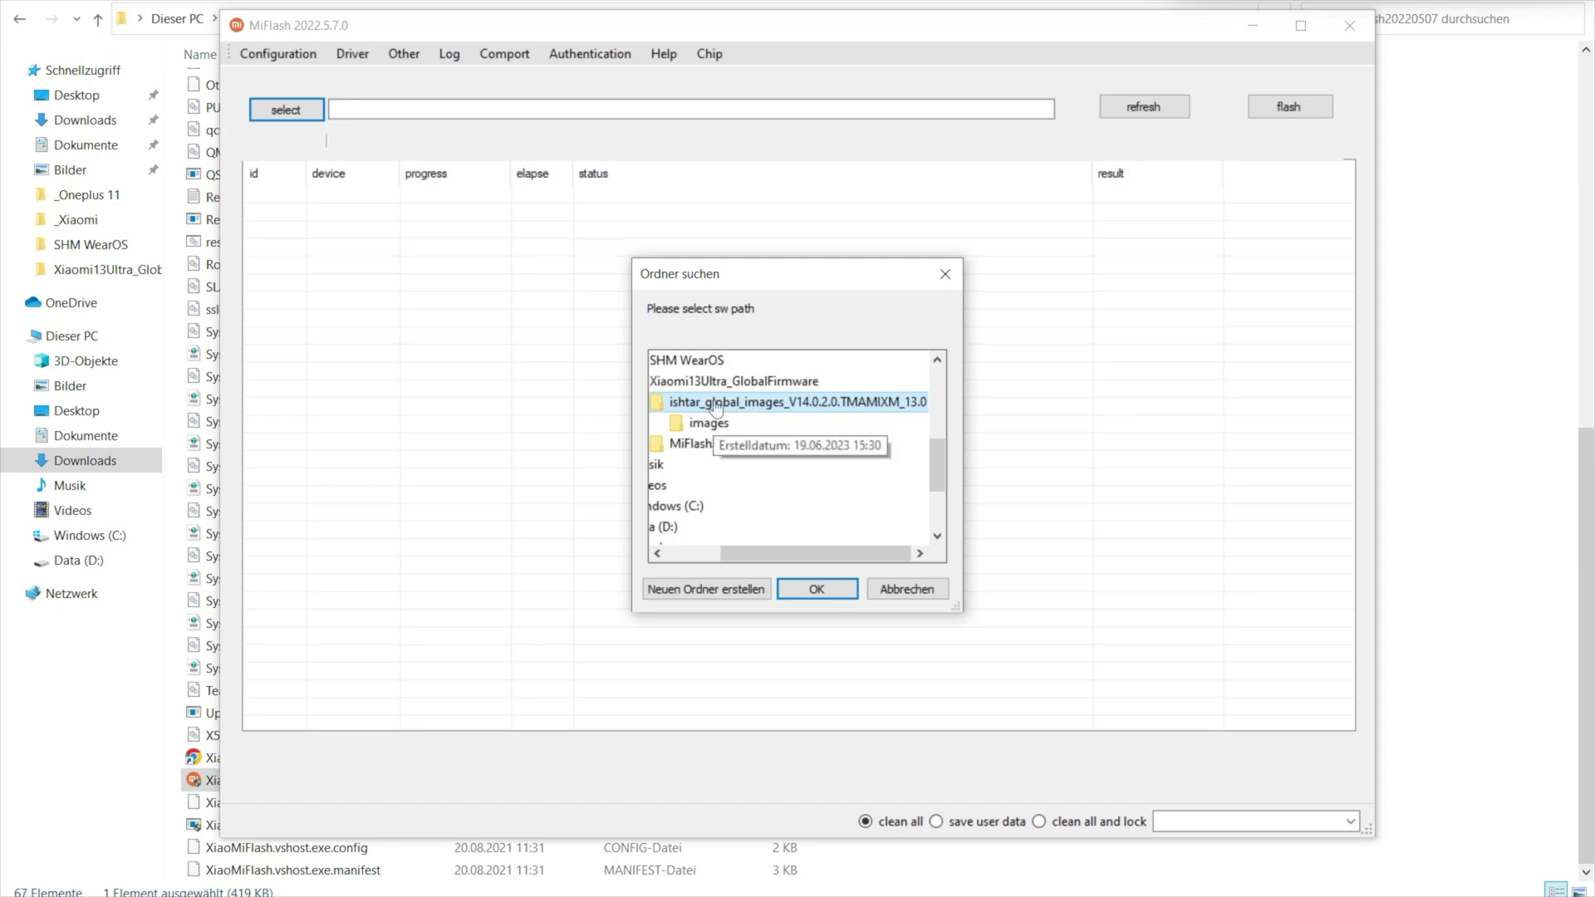
left_click(810, 595)
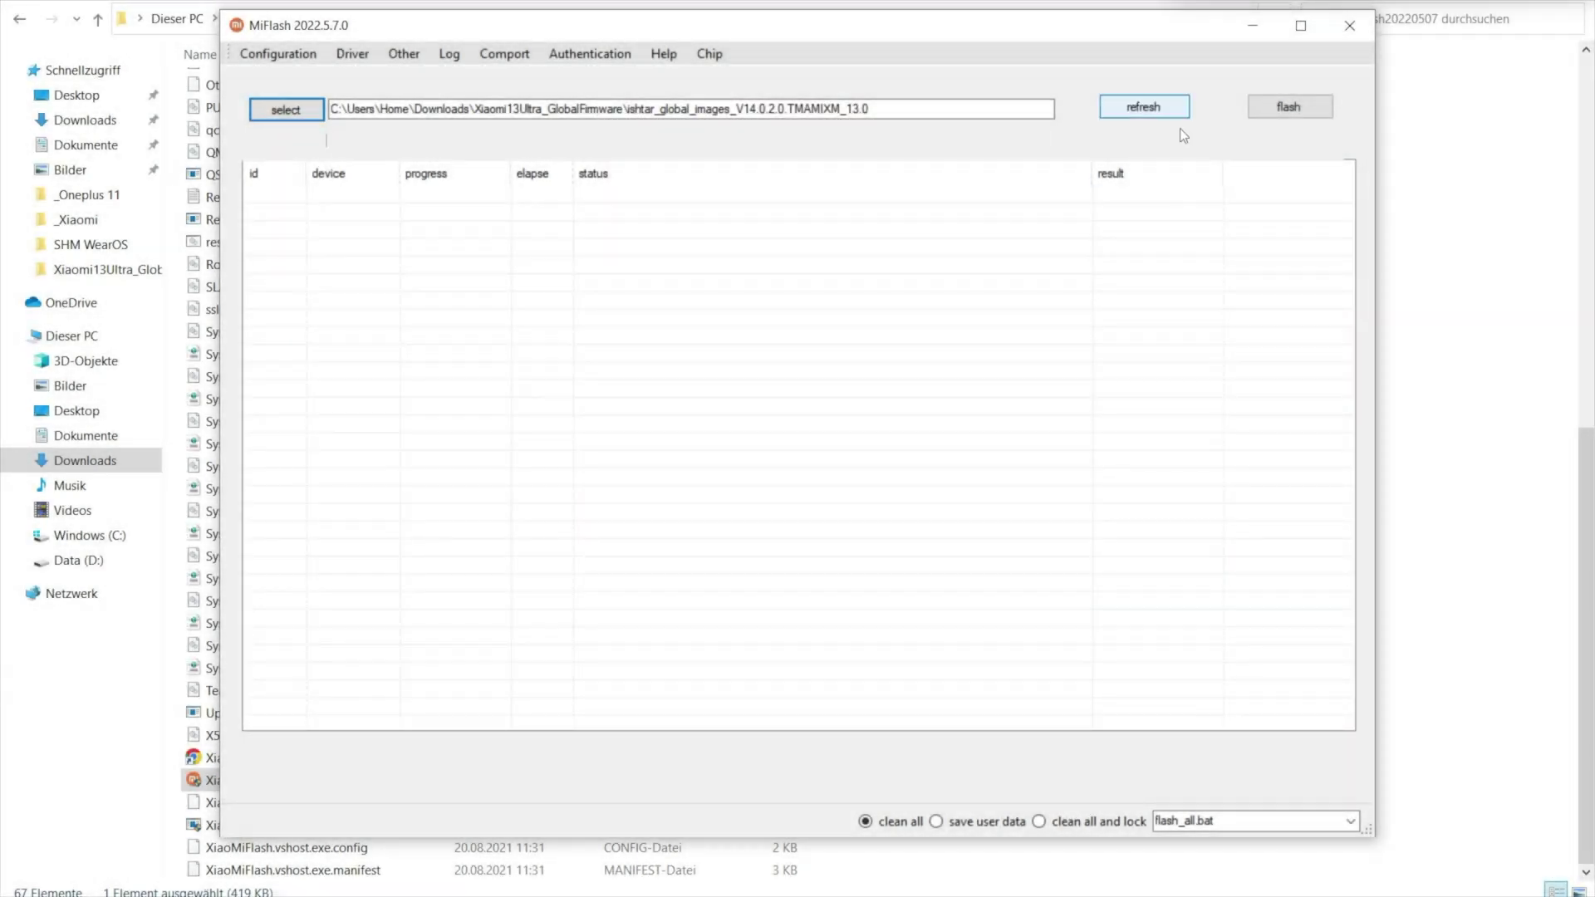
Step: Refresh so the phone shows as device 1, then flash the ishtar firmware
left_click(1174, 114)
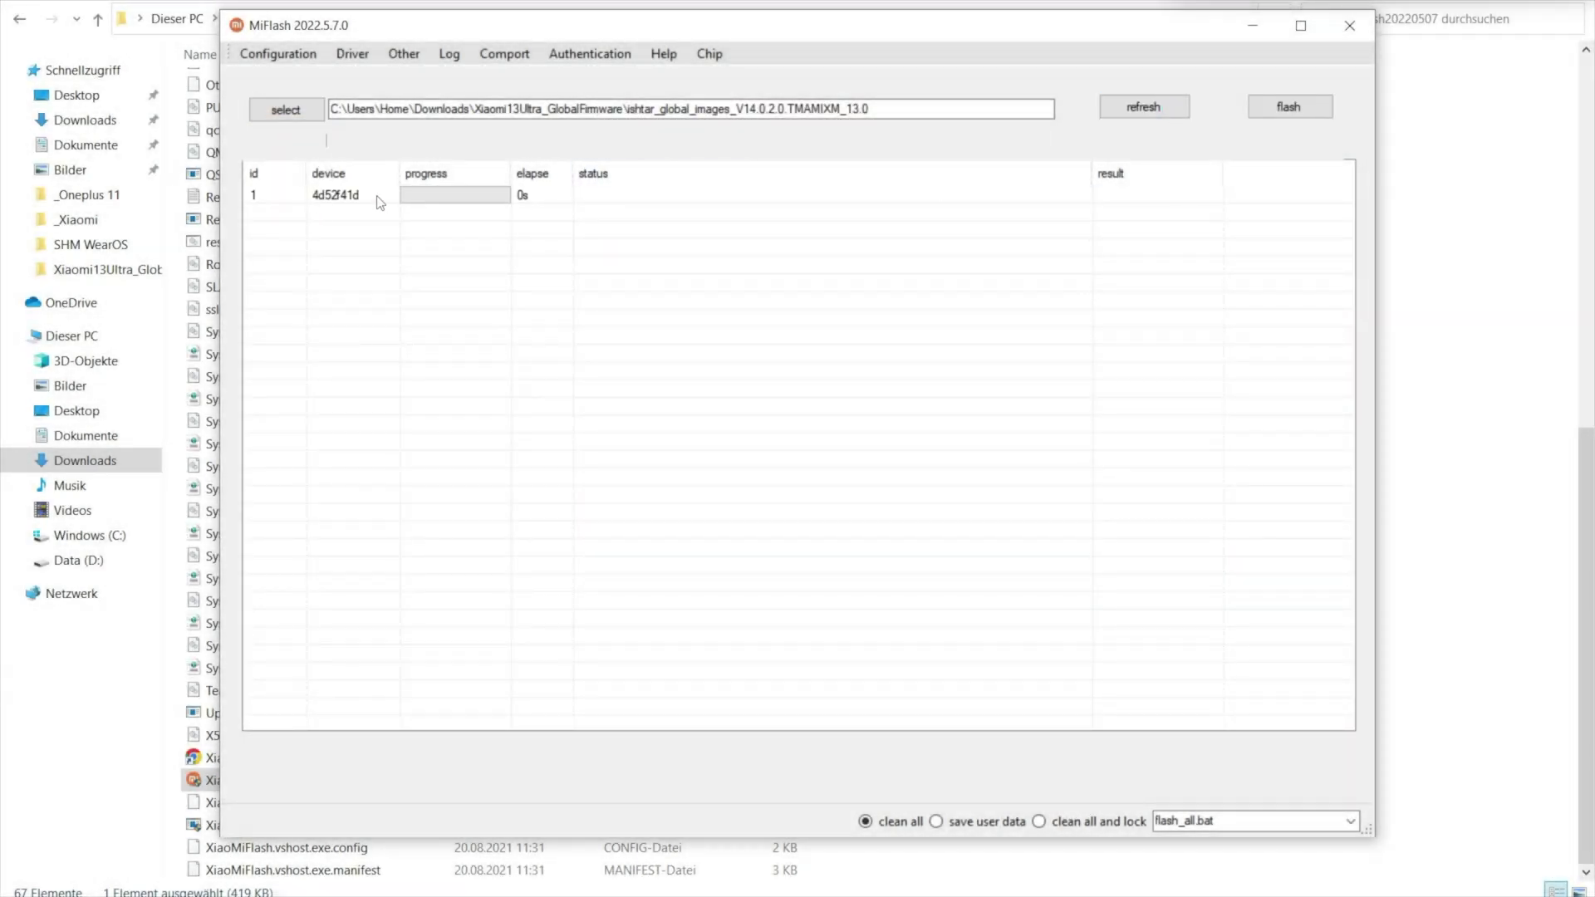
left_click(1289, 108)
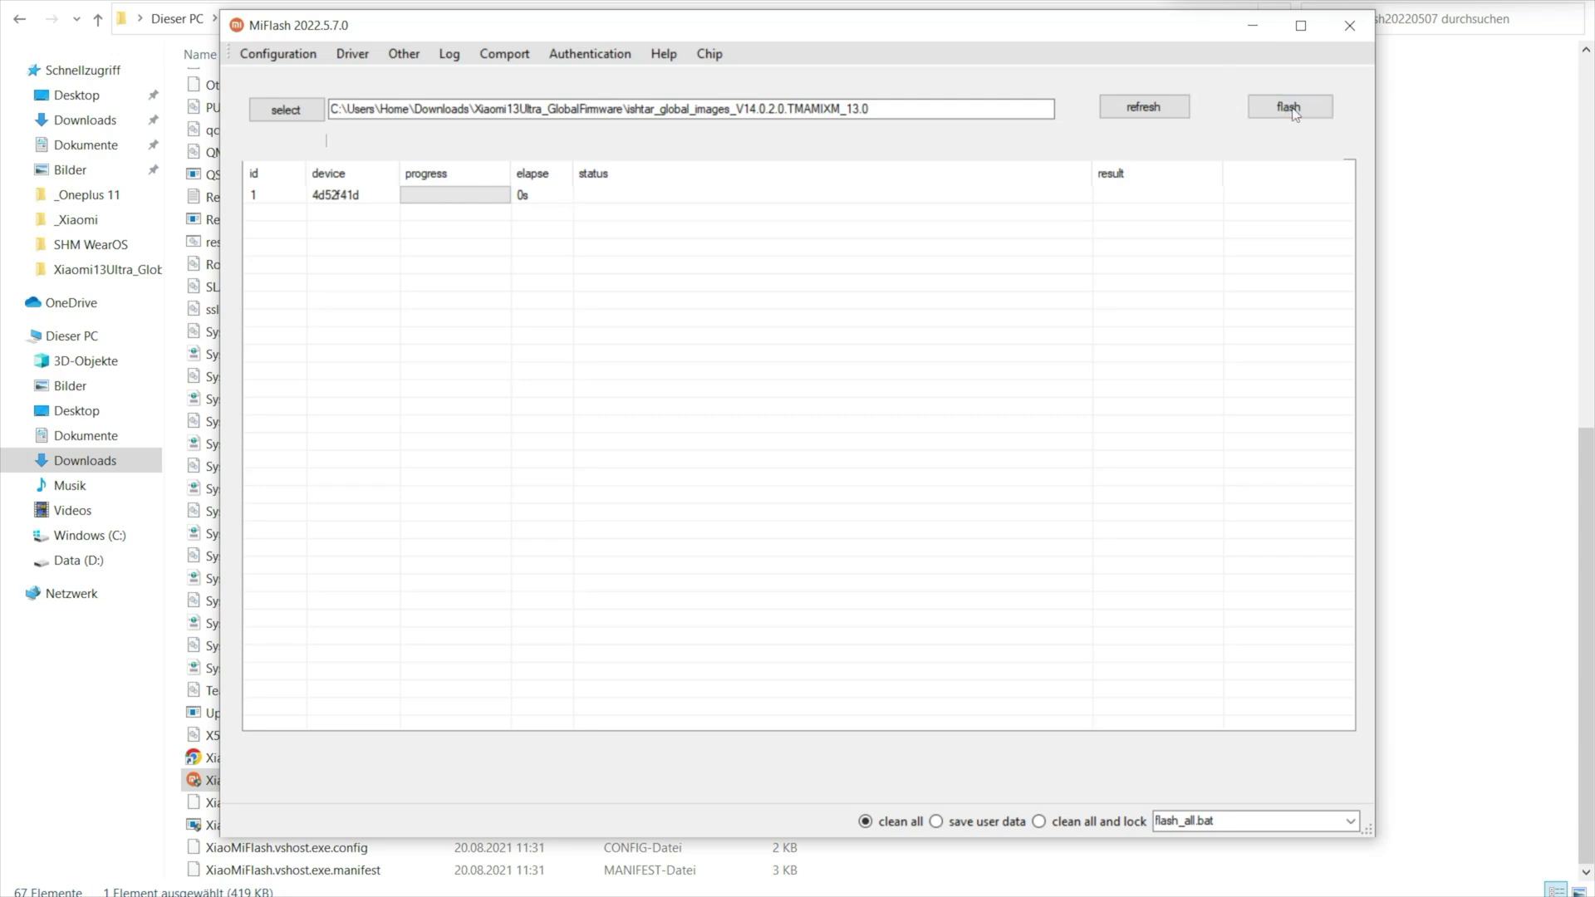